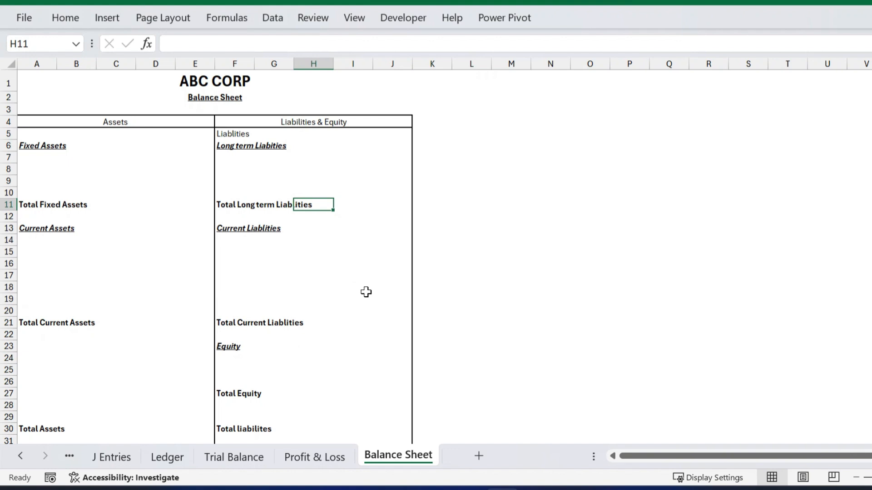
{"action": "left_click", "coordinate": [194, 82]}
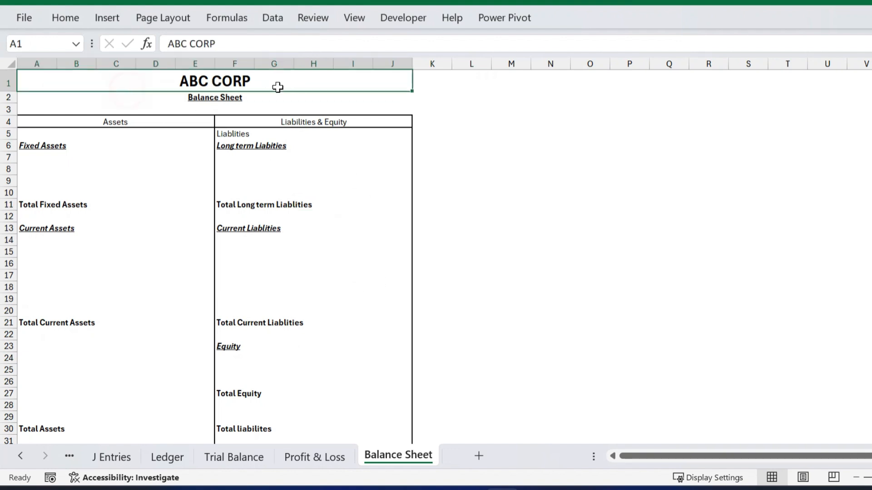
{"action": "left_click_drag", "start_coordinate": [170, 109], "coordinate": [146, 103]}
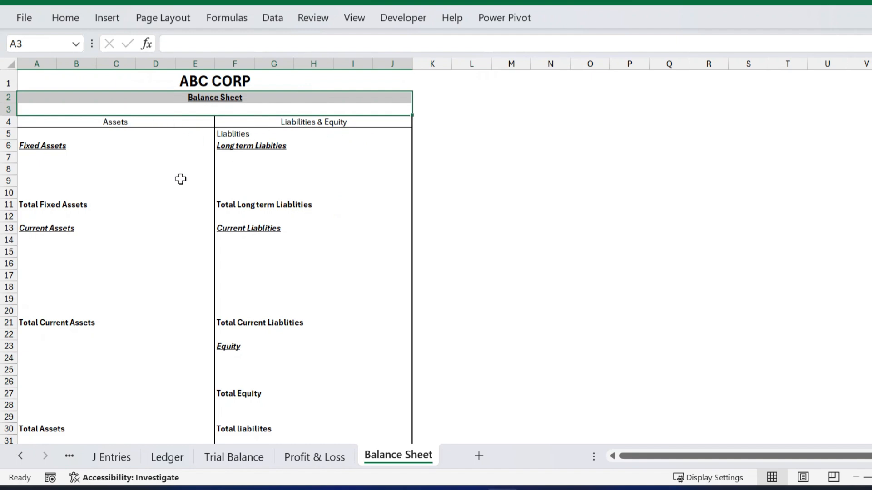
{"action": "left_click_drag", "start_coordinate": [137, 122], "coordinate": [129, 429]}
{"action": "left_click_drag", "start_coordinate": [307, 123], "coordinate": [285, 429]}
{"action": "left_click", "coordinate": [118, 228]}
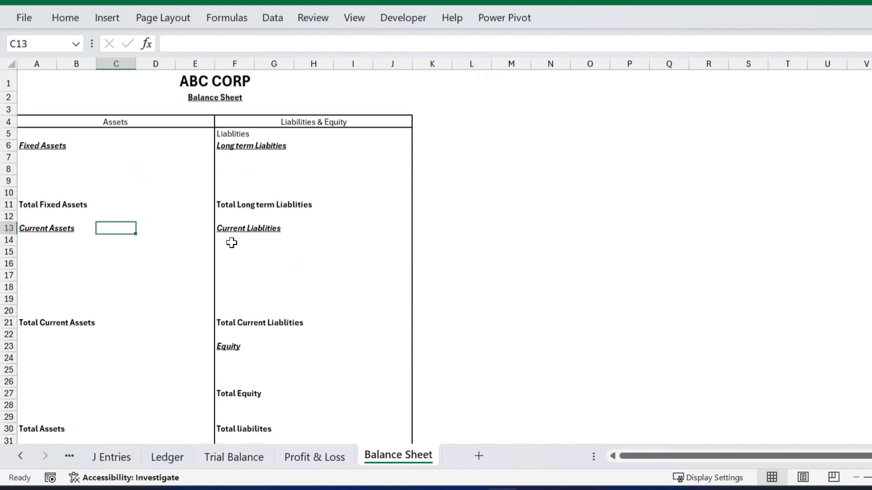
Fill the Fixed Assets and long-term liabilities block A6:J11 with light blue.
{"action": "left_click_drag", "start_coordinate": [33, 147], "coordinate": [396, 210]}
{"action": "left_click", "coordinate": [67, 19]}
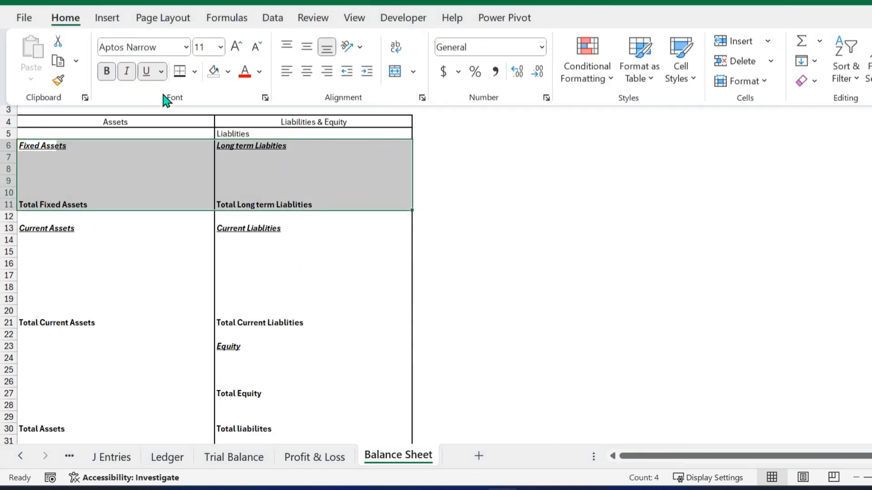
{"action": "left_click", "coordinate": [225, 73]}
{"action": "left_click", "coordinate": [282, 182]}
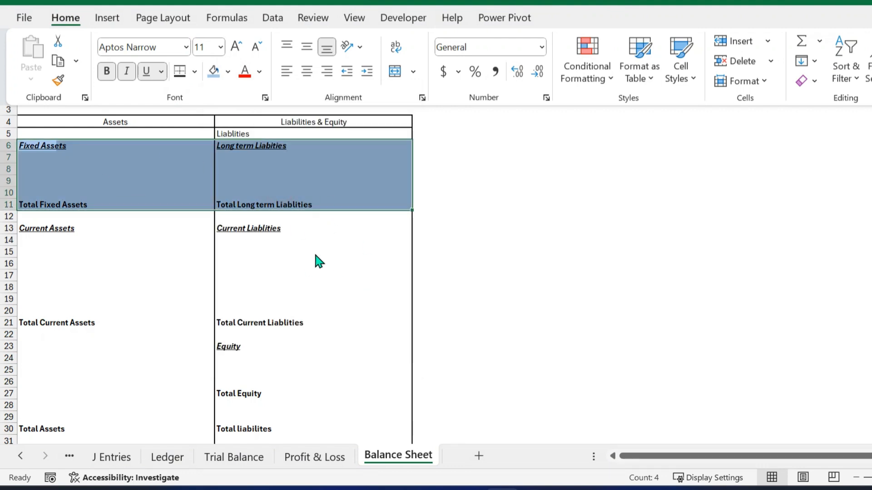
{"action": "left_click", "coordinate": [107, 267]}
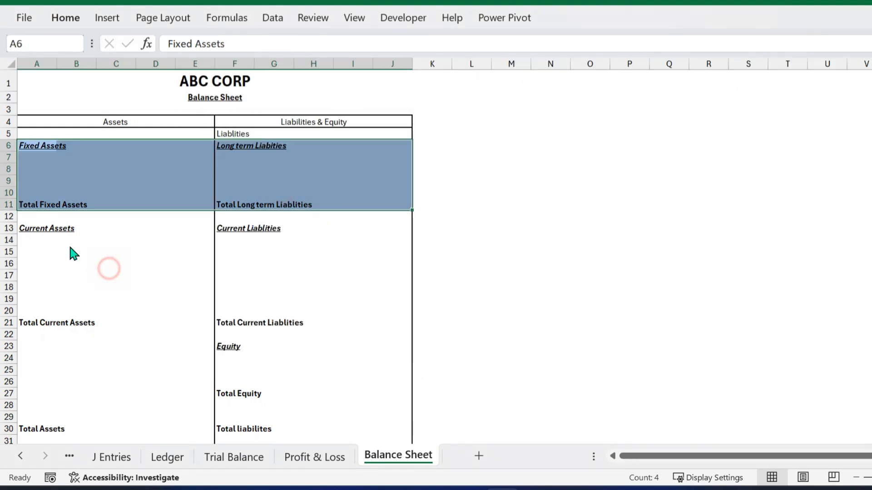
Fill the Current Assets and current liabilities block A13:J20 with a brighter sky blue.
{"action": "left_click_drag", "start_coordinate": [37, 229], "coordinate": [399, 313]}
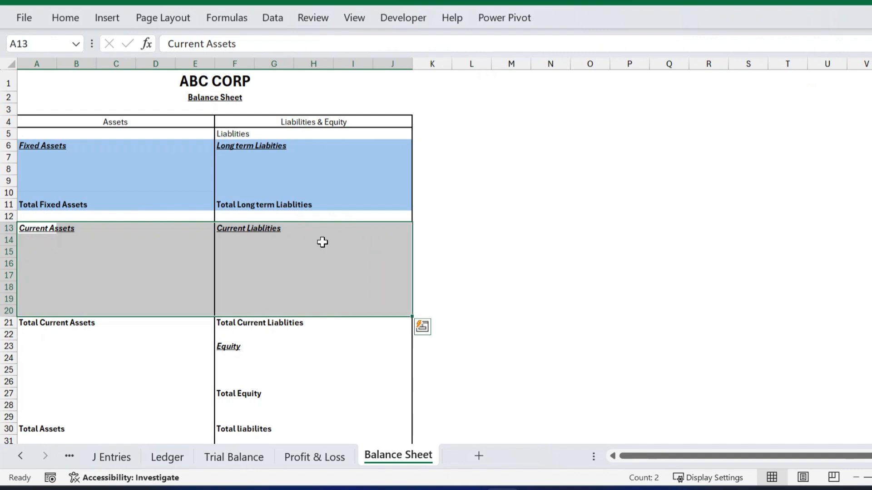
{"action": "left_click", "coordinate": [67, 19]}
{"action": "left_click", "coordinate": [228, 71]}
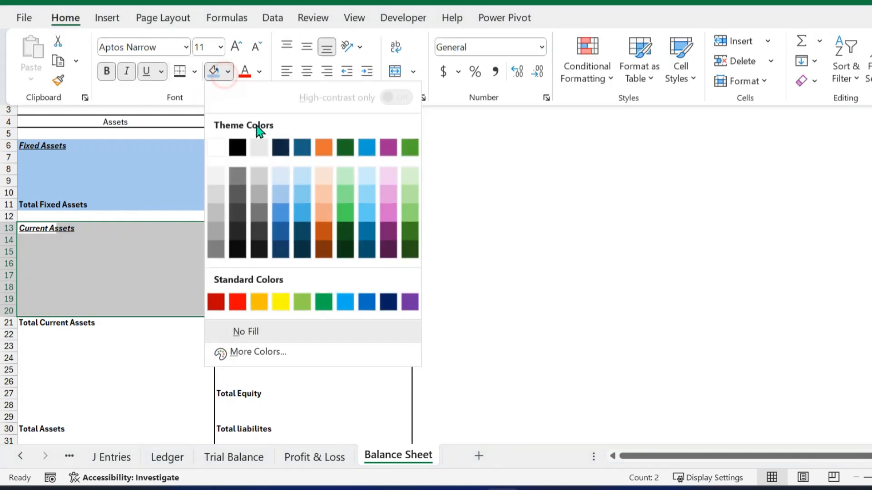
{"action": "left_click", "coordinate": [305, 197]}
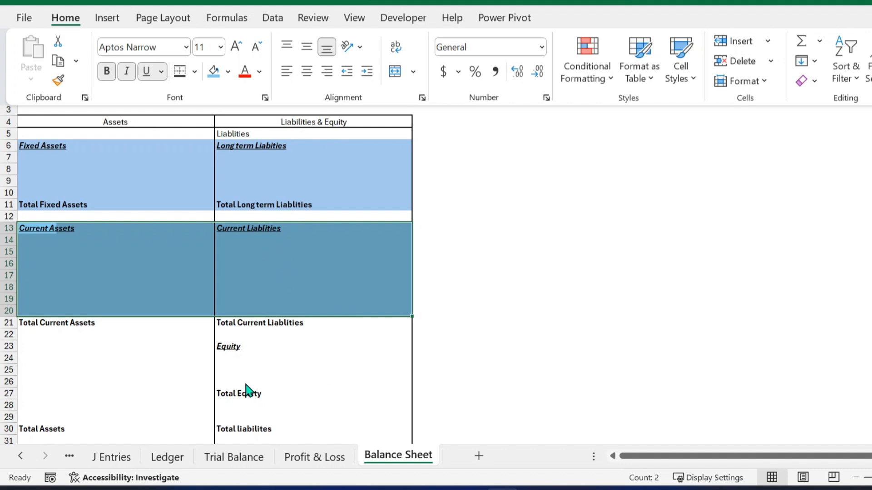
{"action": "left_click", "coordinate": [283, 355]}
Examine the Equity section and the Total Assets and Total liabilities rows of the balance sheet template.
{"action": "scroll", "coordinate": [159, 325], "scroll_direction": "down", "scroll_amount": 1}
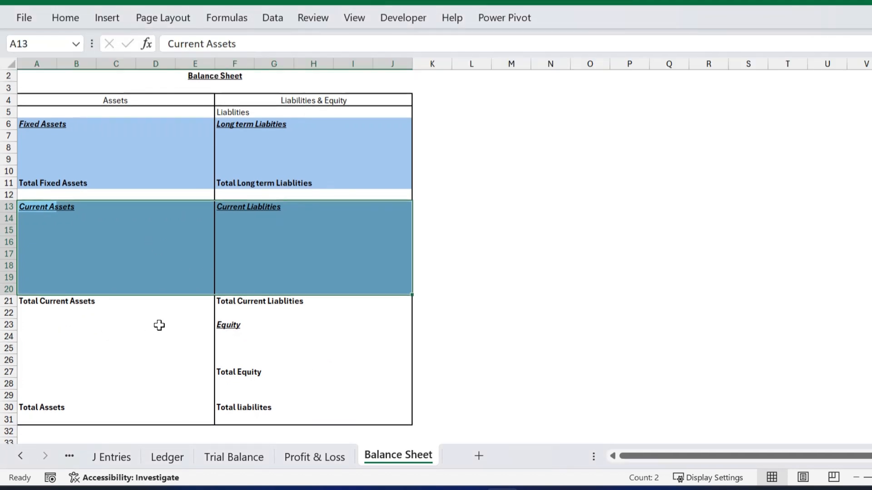
{"action": "left_click_drag", "start_coordinate": [72, 325], "coordinate": [411, 388]}
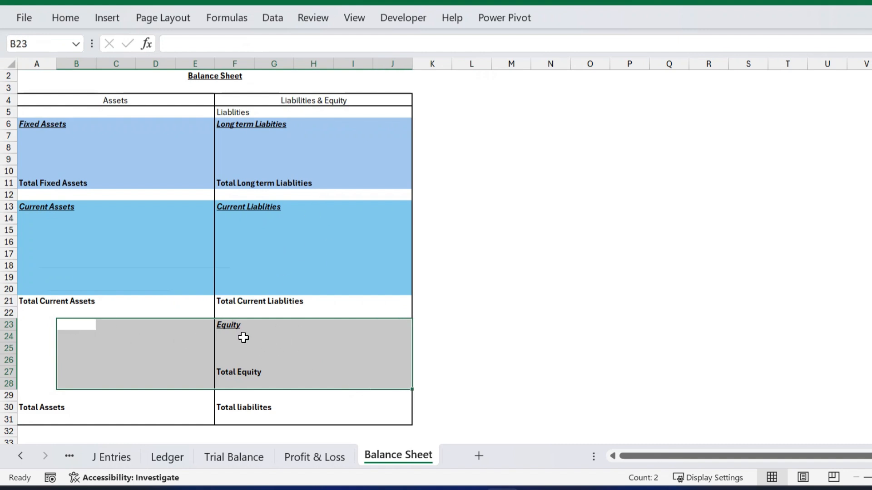
{"action": "left_click_drag", "start_coordinate": [251, 326], "coordinate": [254, 368]}
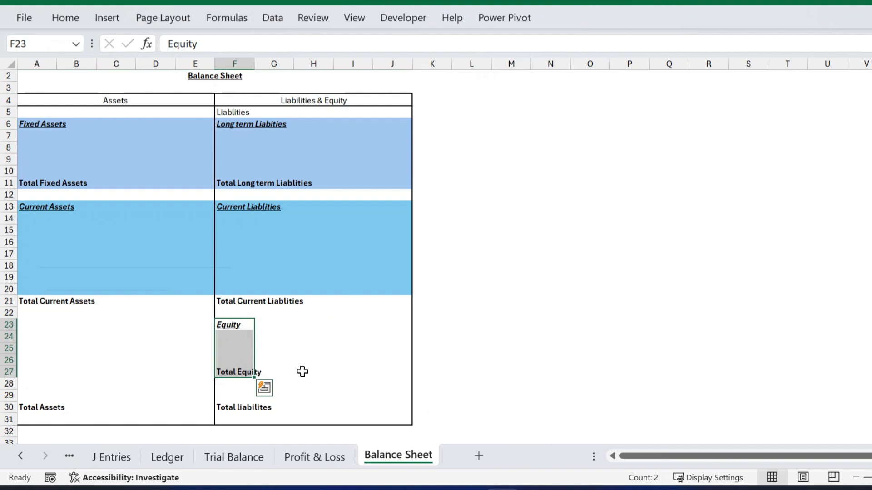
{"action": "left_click_drag", "start_coordinate": [27, 407], "coordinate": [140, 410]}
{"action": "left_click", "coordinate": [343, 408]}
{"action": "left_click_drag", "start_coordinate": [384, 412], "coordinate": [386, 410]}
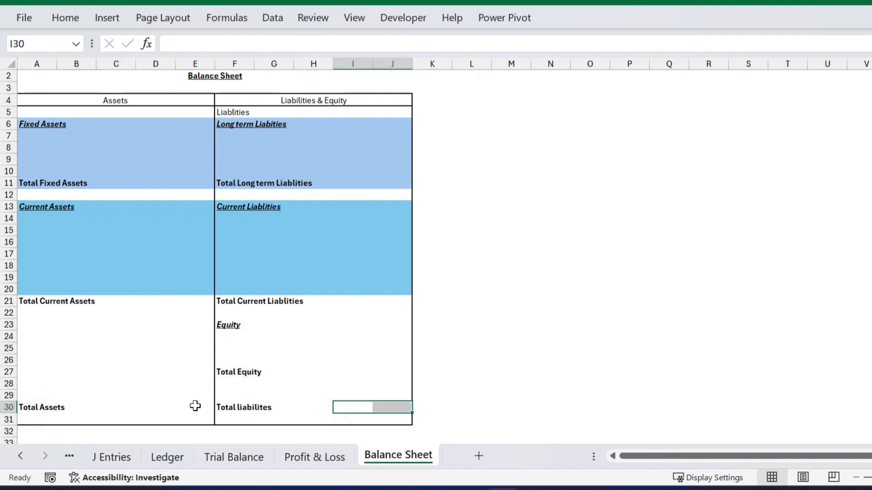
{"action": "left_click", "coordinate": [195, 406]}
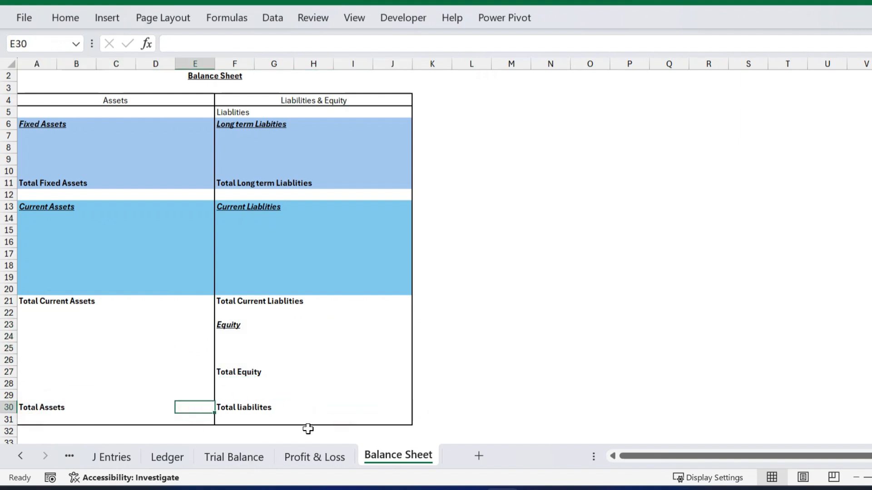
{"action": "left_click", "coordinate": [381, 408]}
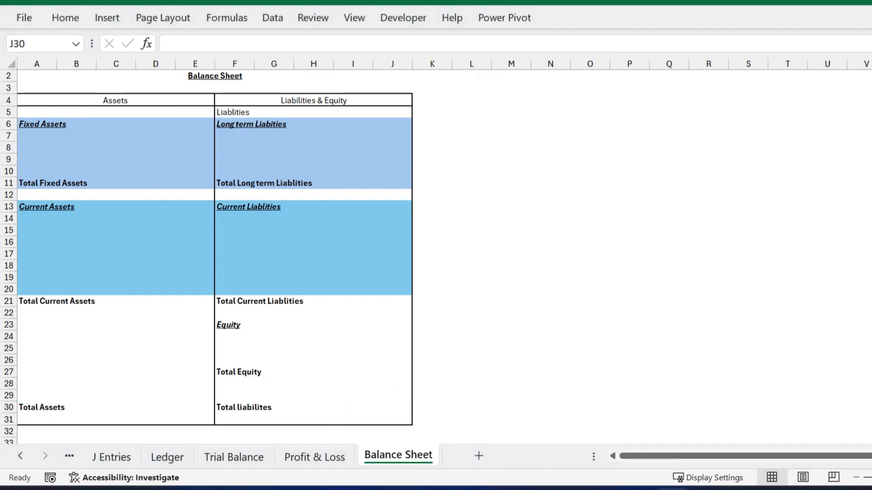
Remove the cell fill from account names A4:A20 on the Trial Balance sheet and from range A6:J27 on the Balance Sheet.
{"action": "left_click_drag", "start_coordinate": [55, 125], "coordinate": [382, 370]}
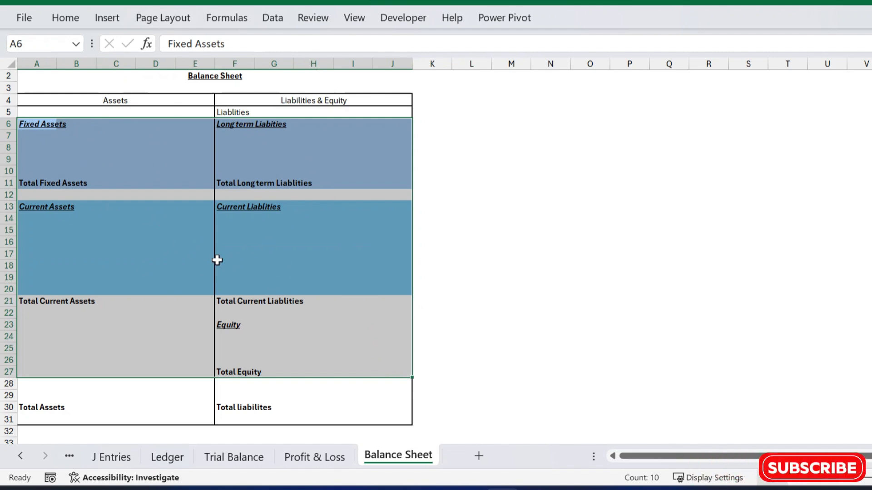
{"action": "left_click", "coordinate": [234, 457]}
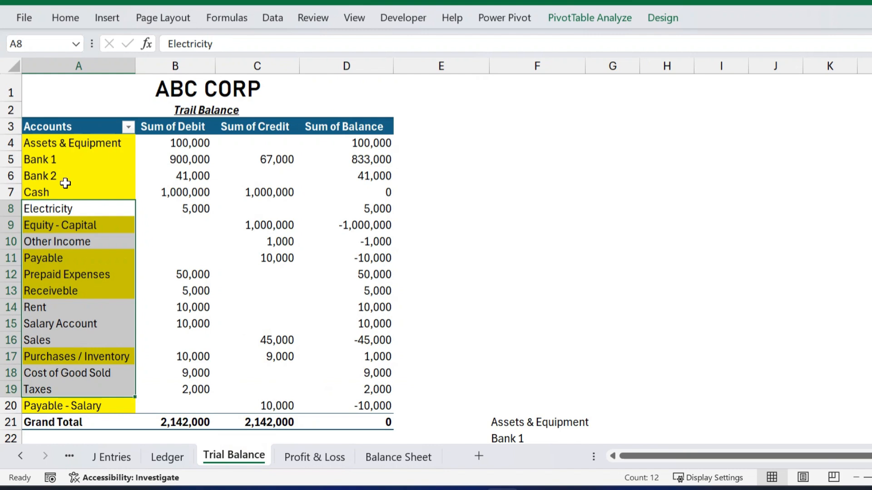
{"action": "left_click_drag", "start_coordinate": [75, 143], "coordinate": [75, 405]}
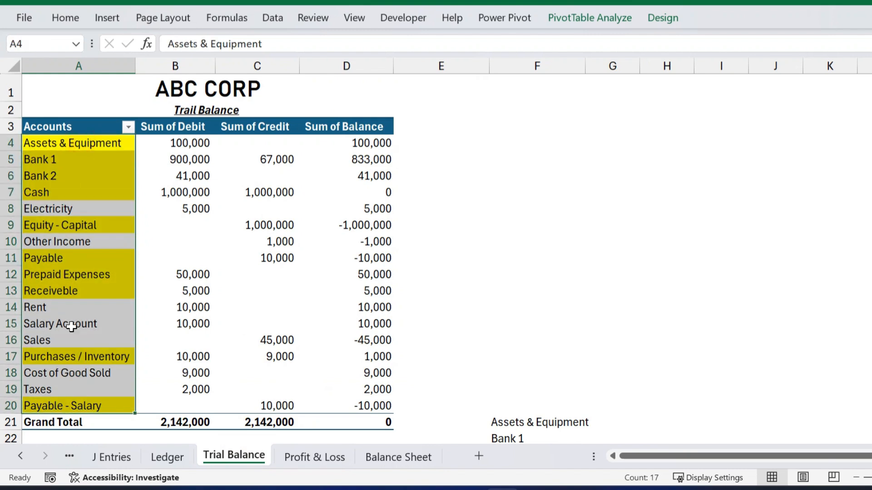
{"action": "left_click", "coordinate": [65, 18]}
{"action": "left_click", "coordinate": [227, 77]}
{"action": "left_click", "coordinate": [245, 331]}
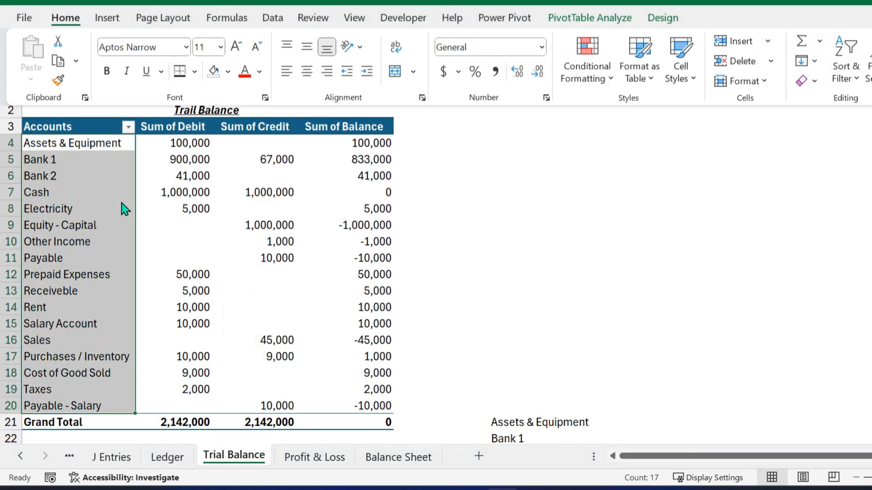
{"action": "left_click", "coordinate": [399, 457]}
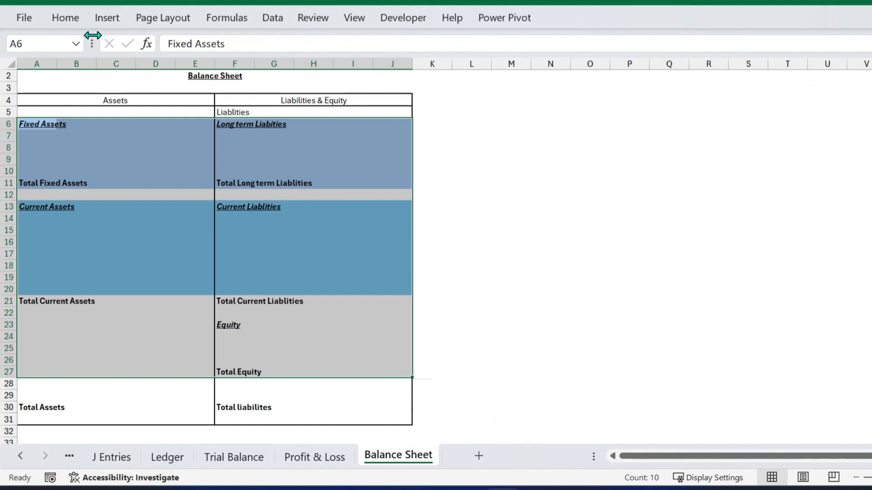
{"action": "left_click", "coordinate": [65, 18]}
{"action": "left_click", "coordinate": [225, 75]}
{"action": "left_click", "coordinate": [306, 263]}
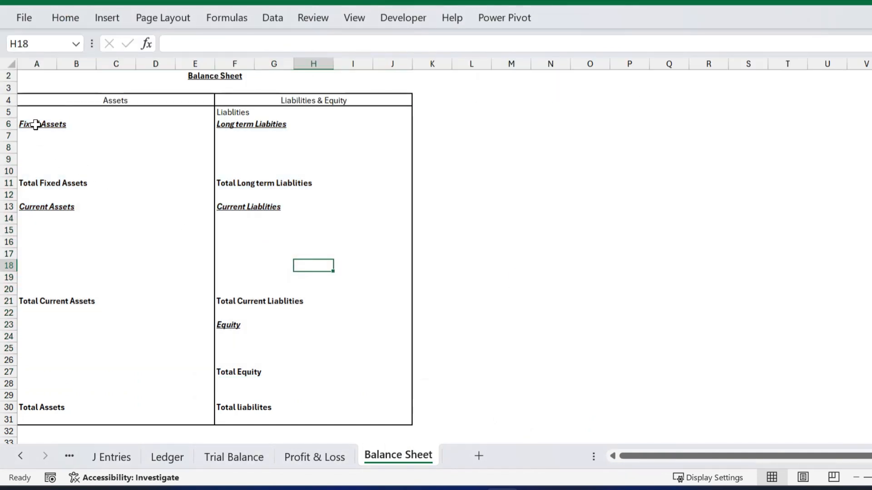
Copy the Assets & Equipment account name from the Trial Balance sheet into cell A8 under Fixed Assets on the Balance Sheet.
{"action": "left_click", "coordinate": [230, 458]}
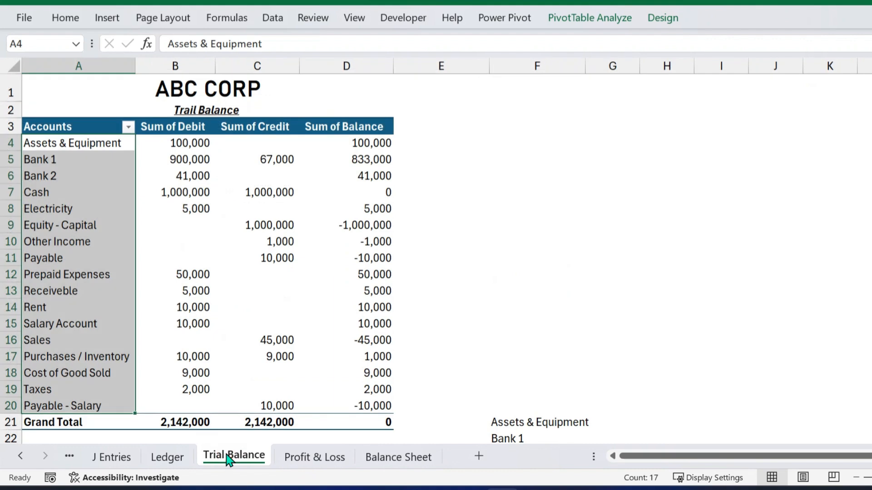
{"action": "left_click", "coordinate": [100, 239]}
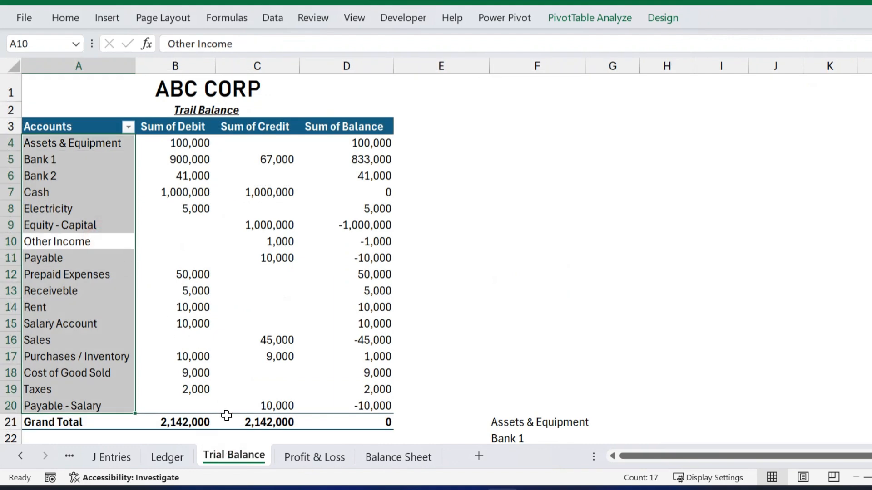
{"action": "left_click", "coordinate": [170, 221]}
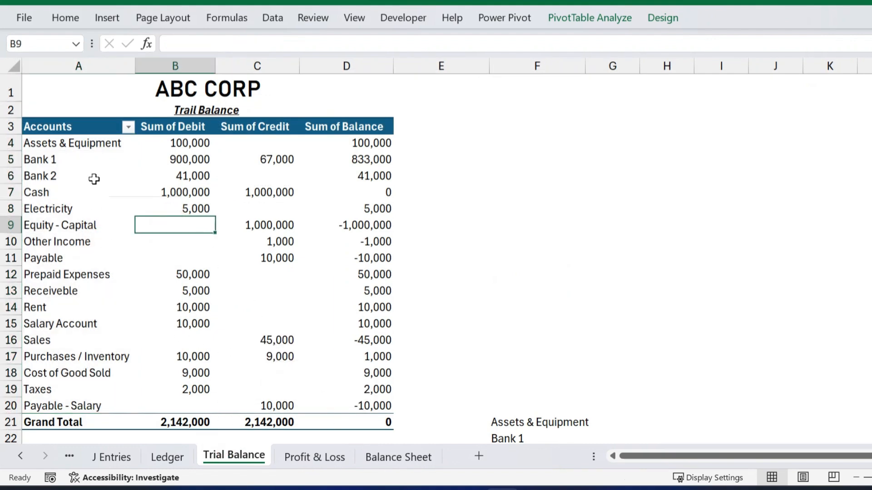
{"action": "left_click_drag", "start_coordinate": [60, 143], "coordinate": [69, 405]}
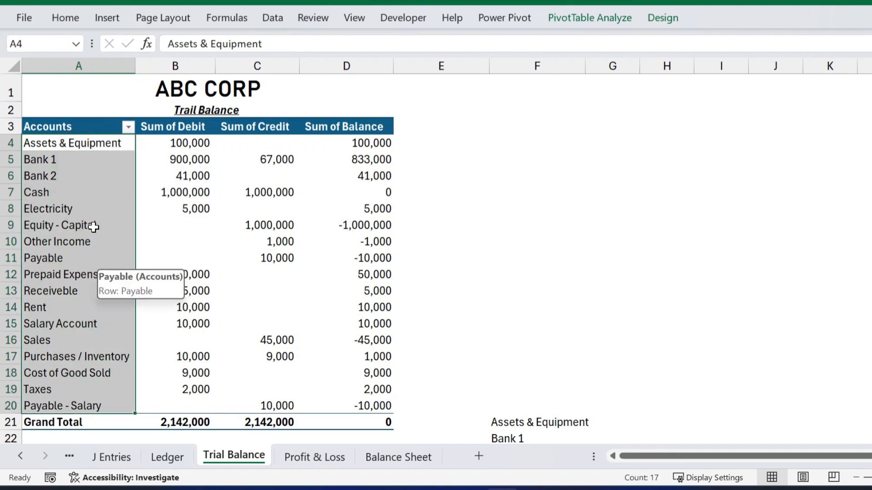
{"action": "left_click", "coordinate": [119, 144]}
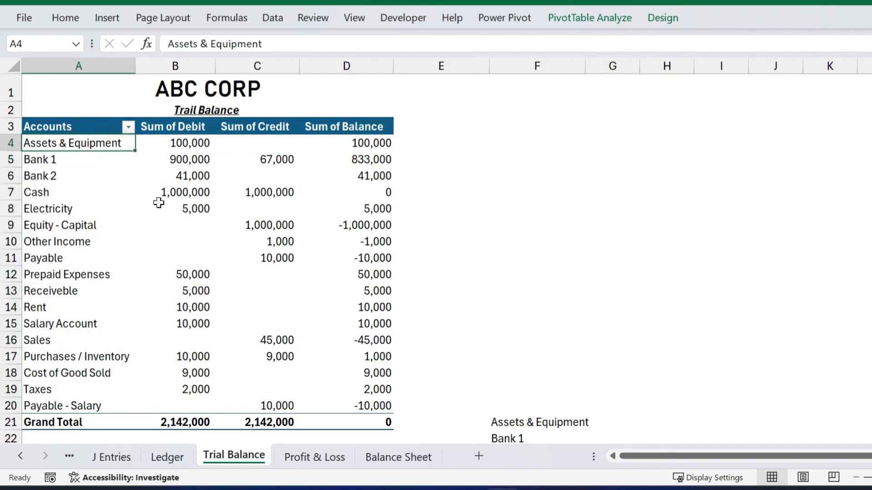
{"action": "key", "text": "ctrl+c"}
{"action": "left_click", "coordinate": [399, 457]}
{"action": "left_click", "coordinate": [41, 146]}
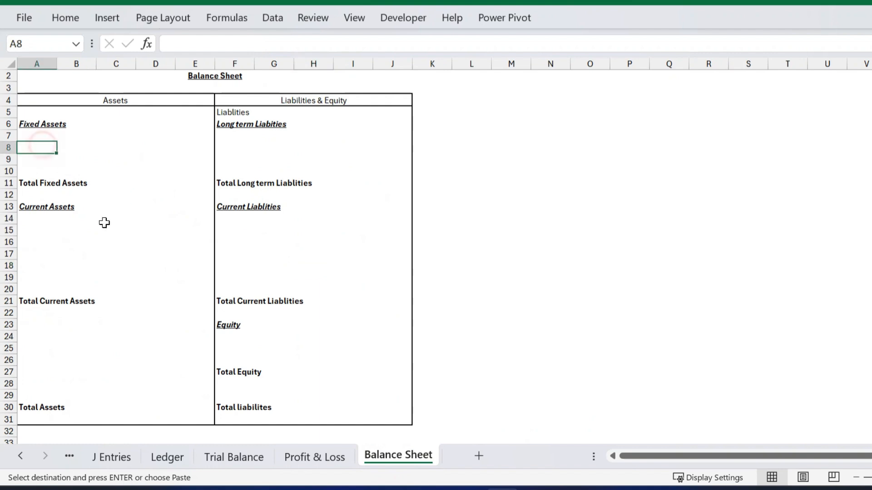
{"action": "key", "text": "ctrl+v"}
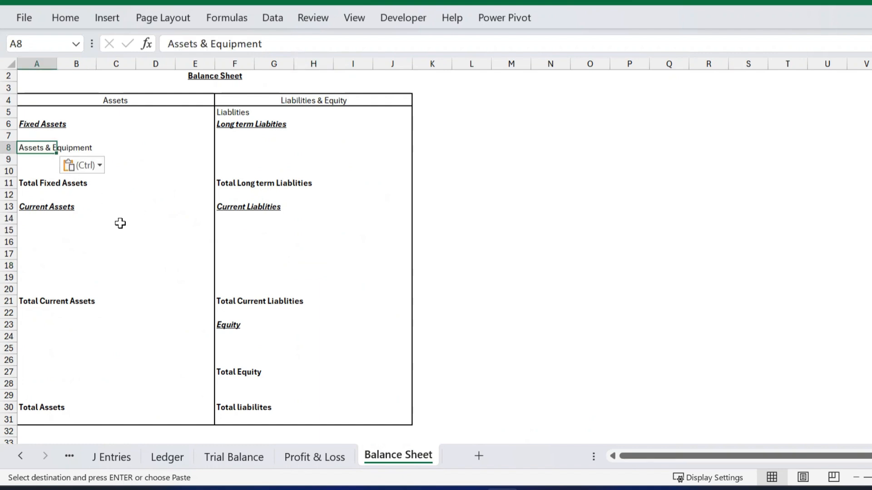
Mark the Assets & Equipment account in cell A4 of the Trial Balance sheet with a yellow fill.
{"action": "left_click", "coordinate": [246, 458]}
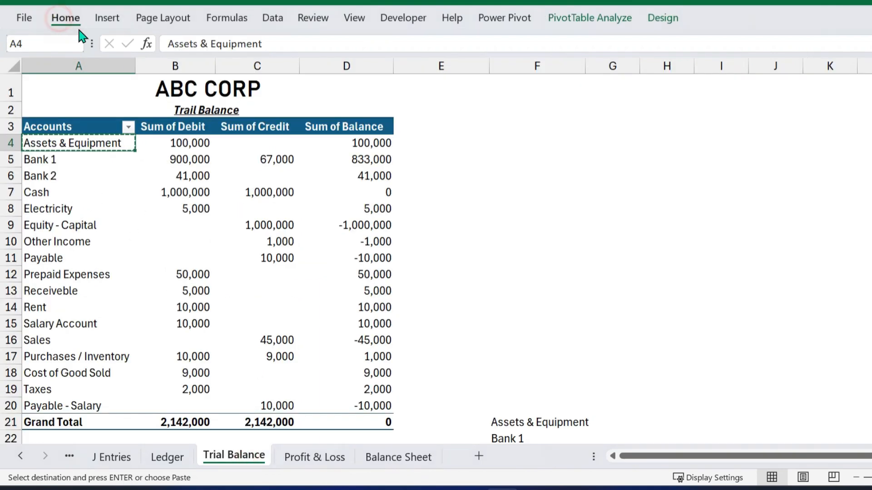
{"action": "left_click", "coordinate": [67, 19]}
{"action": "left_click", "coordinate": [227, 71]}
{"action": "left_click", "coordinate": [279, 300]}
{"action": "left_click", "coordinate": [59, 165]}
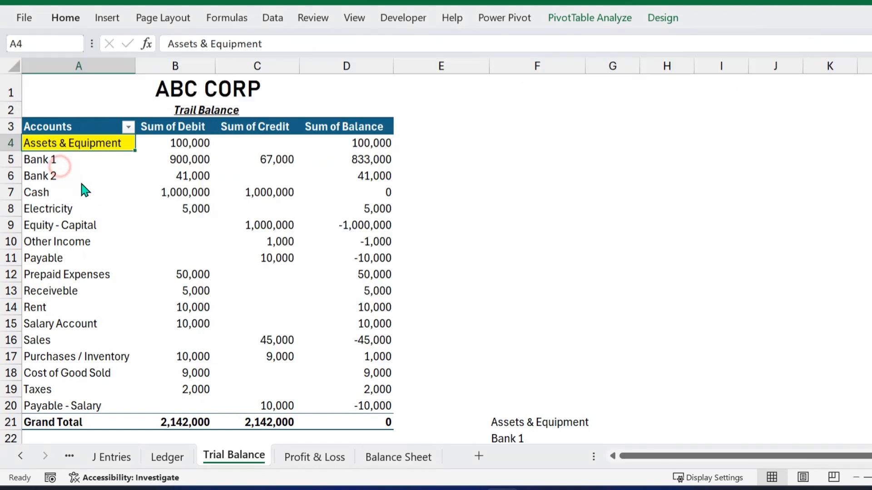
{"action": "left_click", "coordinate": [95, 187]}
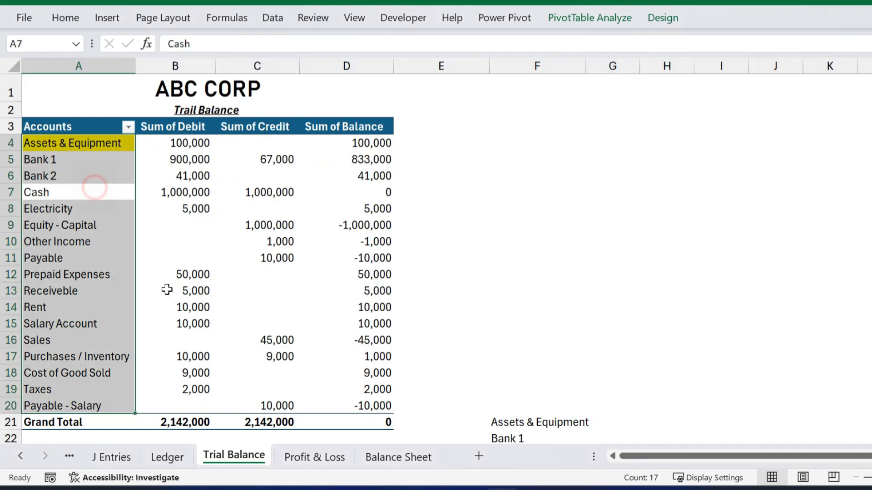
{"action": "left_click", "coordinate": [381, 466]}
{"action": "left_click", "coordinate": [265, 465]}
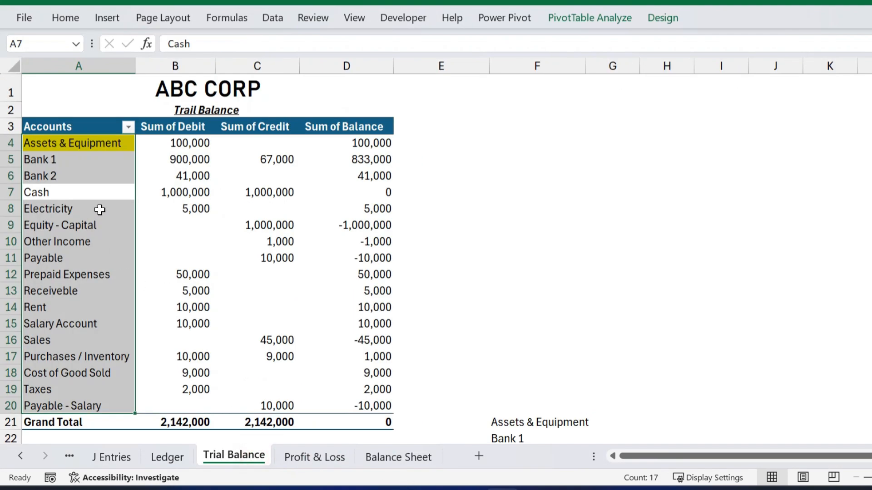
Copy Bank 1, Bank 2, Cash, Prepaid Expenses, Receiveble and Purchases / Inventory from the Trial Balance into A15:A20 under Current Assets on the Balance Sheet.
{"action": "left_click", "coordinate": [150, 173]}
{"action": "left_click", "coordinate": [90, 160]}
{"action": "left_click", "coordinate": [92, 177], "text": "ctrl"}
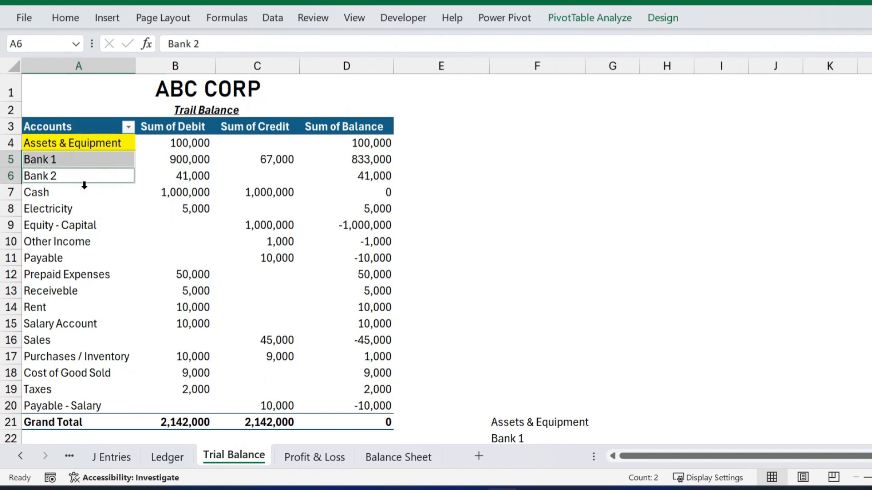
{"action": "left_click", "coordinate": [92, 193], "text": "ctrl"}
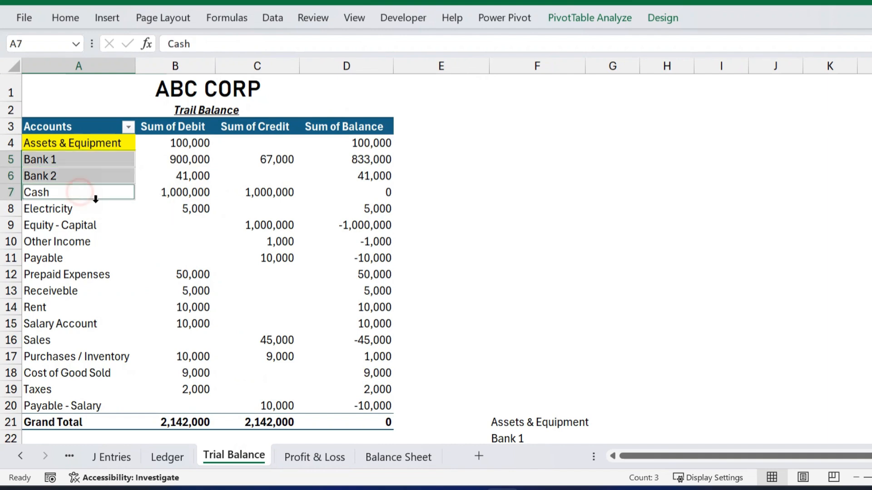
{"action": "left_click", "coordinate": [105, 276], "text": "ctrl"}
{"action": "left_click", "coordinate": [68, 292], "text": "ctrl"}
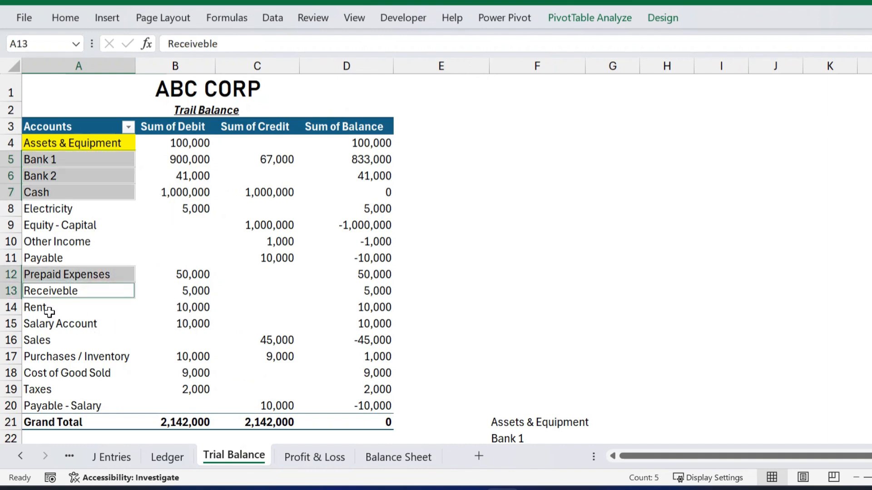
{"action": "left_click", "coordinate": [113, 358], "text": "ctrl"}
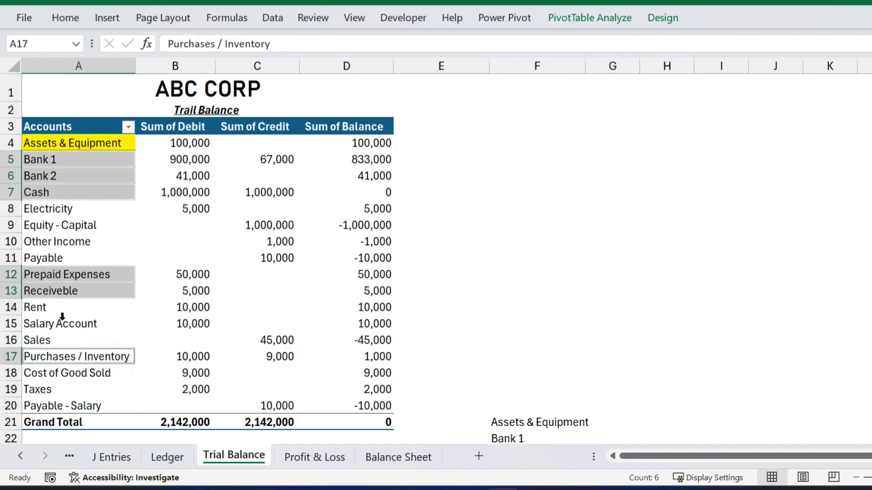
{"action": "key", "text": "ctrl+c"}
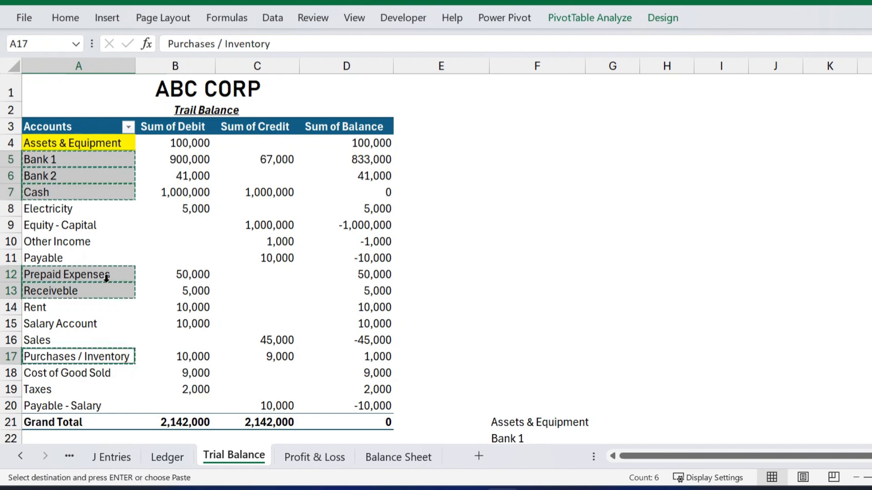
{"action": "left_click", "coordinate": [414, 466]}
{"action": "left_click", "coordinate": [34, 227]}
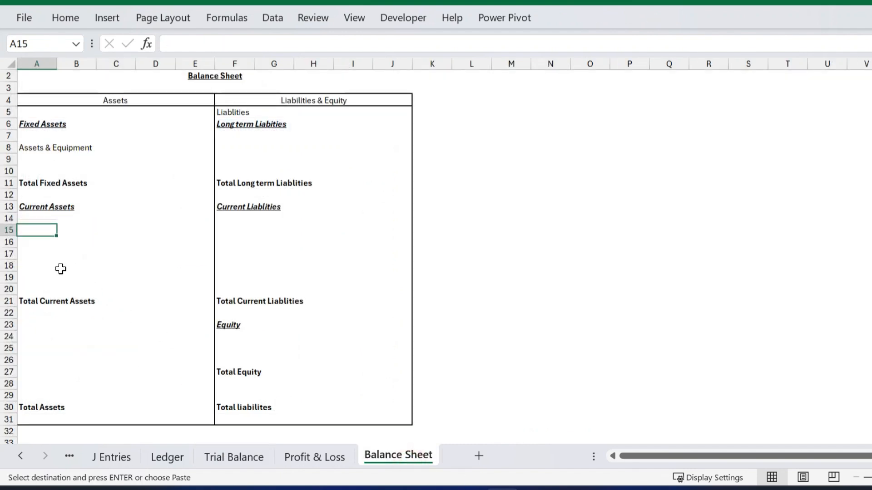
{"action": "key", "text": "ctrl+v"}
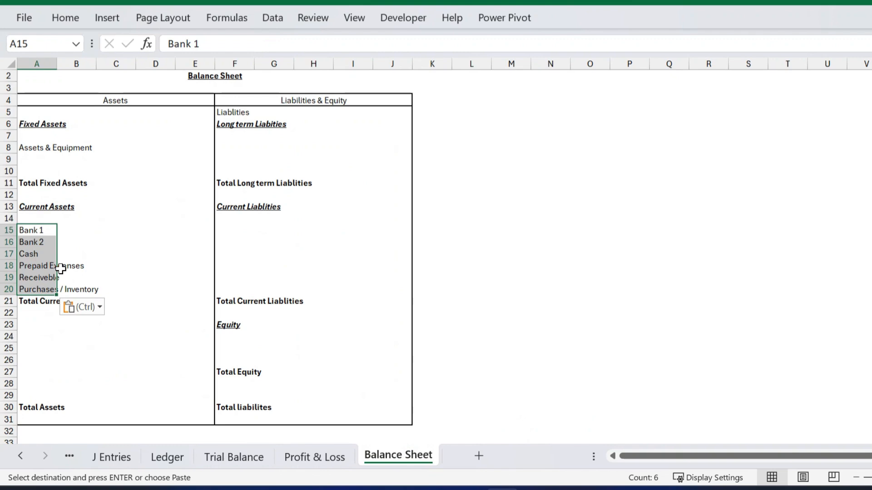
{"action": "left_click", "coordinate": [234, 147]}
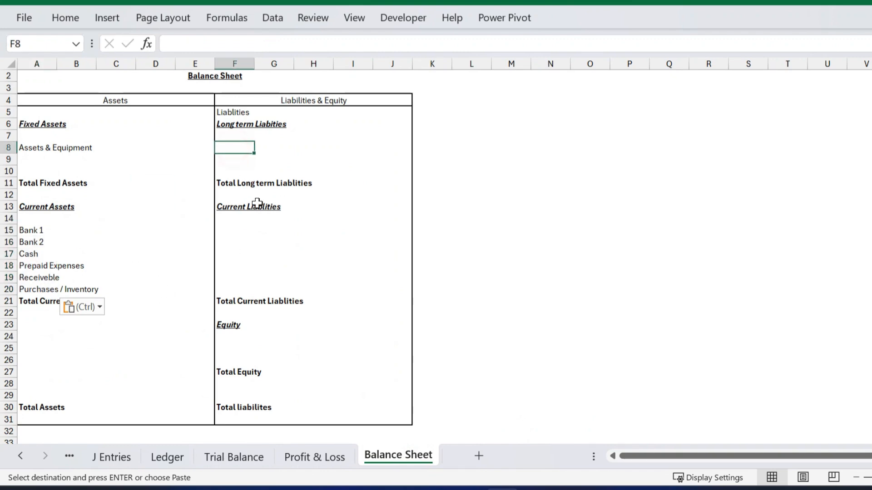
Mark the six current asset accounts in A5:A7, A12:A13 and A17 of the Trial Balance sheet with a yellow fill.
{"action": "left_click", "coordinate": [233, 457]}
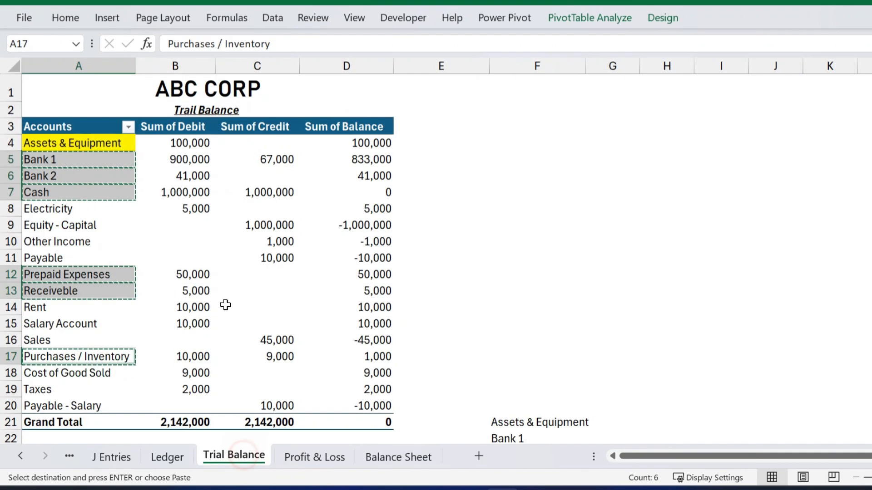
{"action": "left_click", "coordinate": [66, 18]}
{"action": "left_click", "coordinate": [214, 72]}
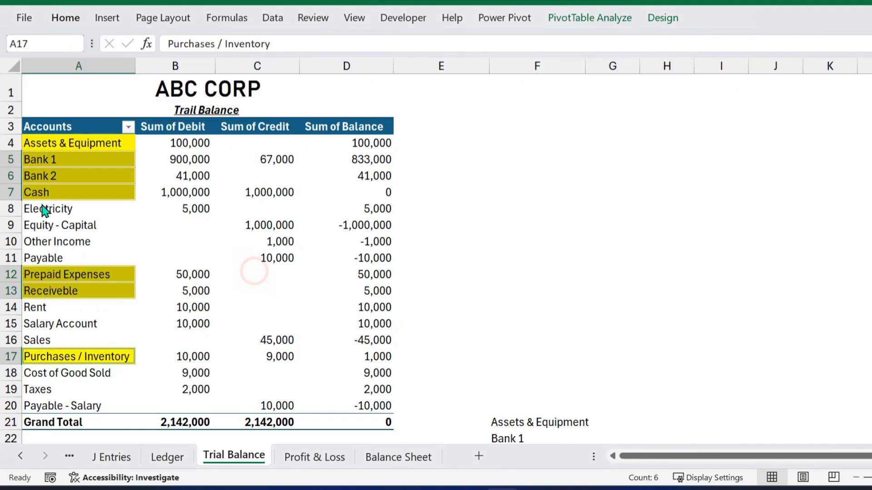
{"action": "left_click", "coordinate": [103, 255]}
{"action": "left_click", "coordinate": [495, 196]}
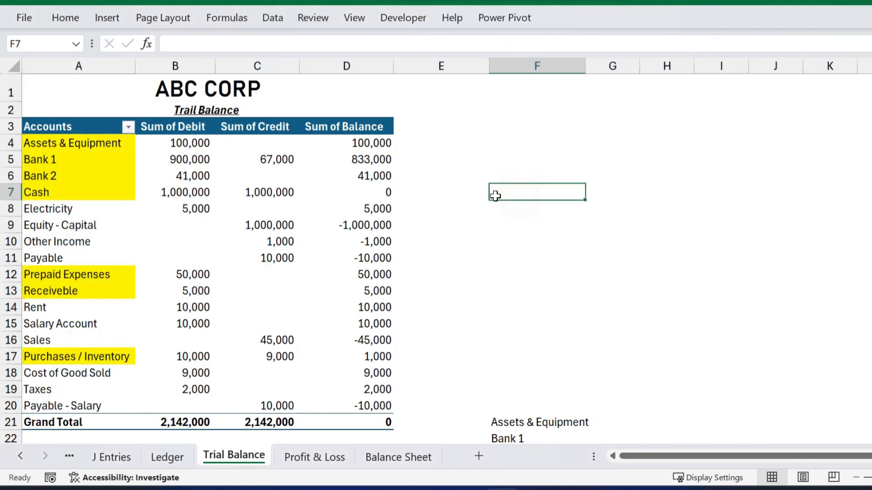
Copy the Payable account name from the Trial Balance sheet into cell F8 under Long term Liabities on the Balance Sheet.
{"action": "left_click", "coordinate": [56, 257]}
{"action": "key", "text": "ctrl+c"}
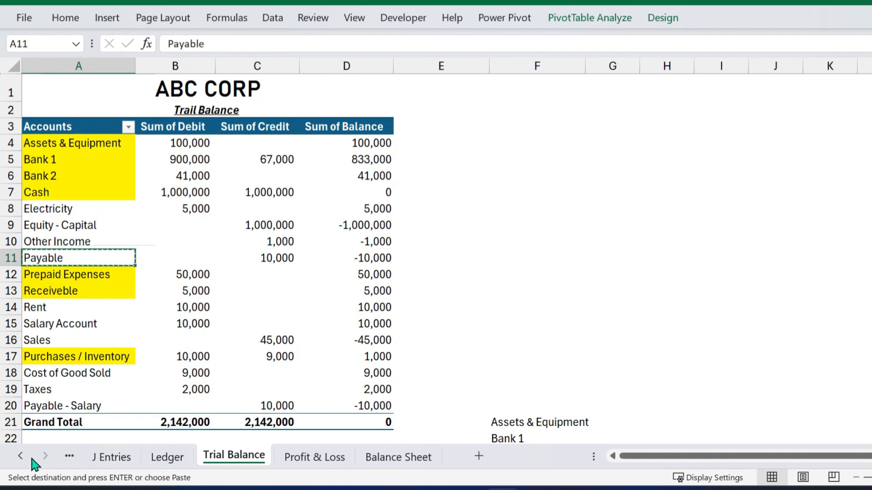
{"action": "left_click", "coordinate": [64, 405]}
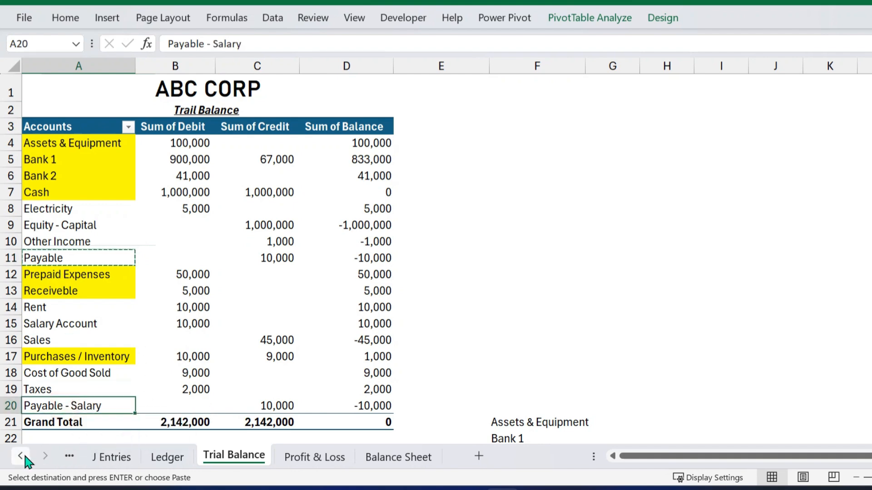
{"action": "left_click", "coordinate": [108, 458]}
{"action": "left_click", "coordinate": [334, 335]}
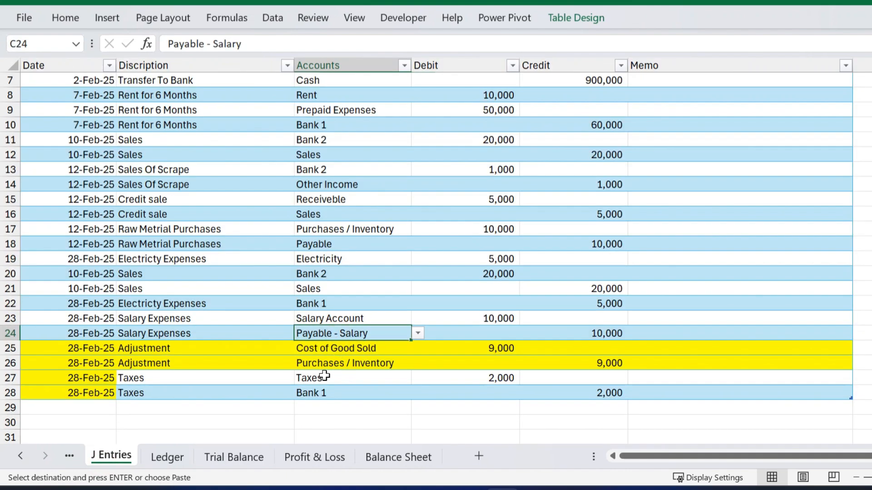
{"action": "left_click", "coordinate": [330, 464]}
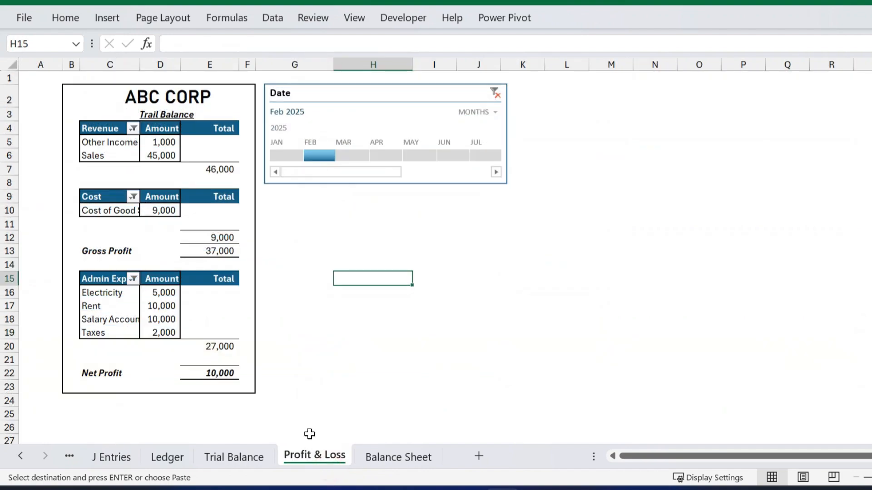
{"action": "left_click", "coordinate": [253, 464]}
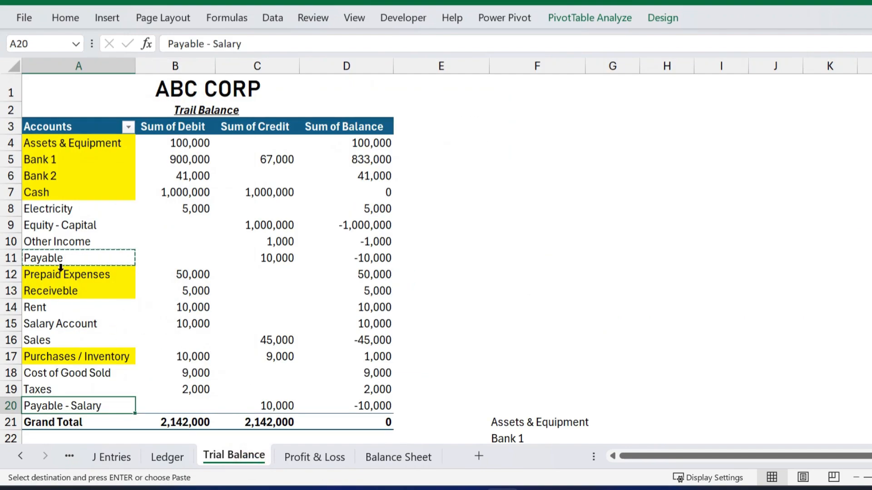
{"action": "left_click", "coordinate": [76, 257]}
{"action": "left_click", "coordinate": [388, 459]}
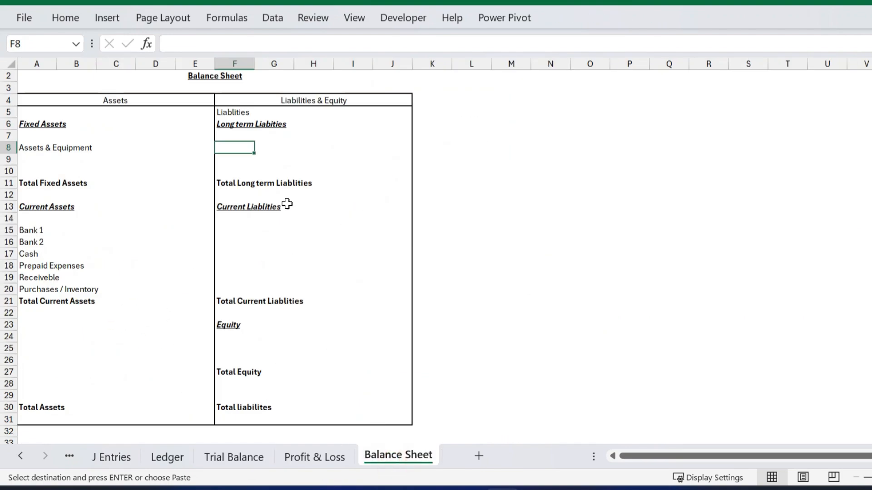
{"action": "key", "text": "ctrl+v"}
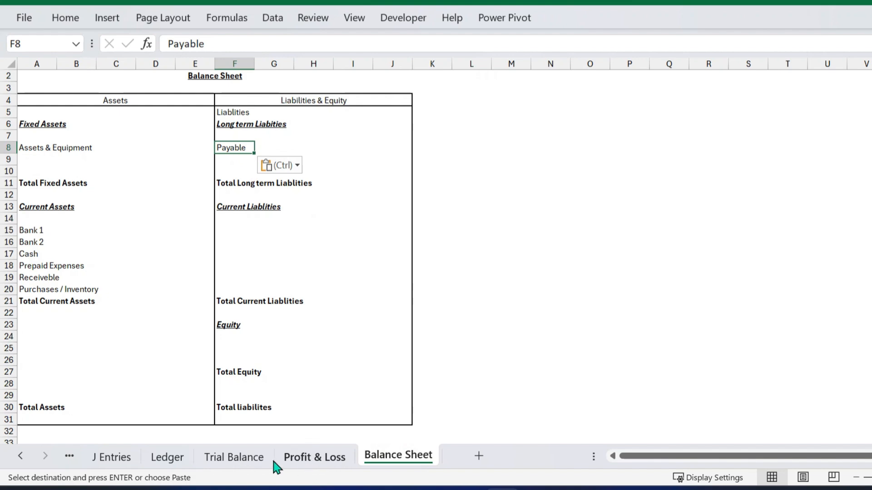
Mark the Payable account in cell A11 of the Trial Balance sheet with a yellow fill.
{"action": "left_click", "coordinate": [252, 460]}
{"action": "left_click", "coordinate": [66, 18]}
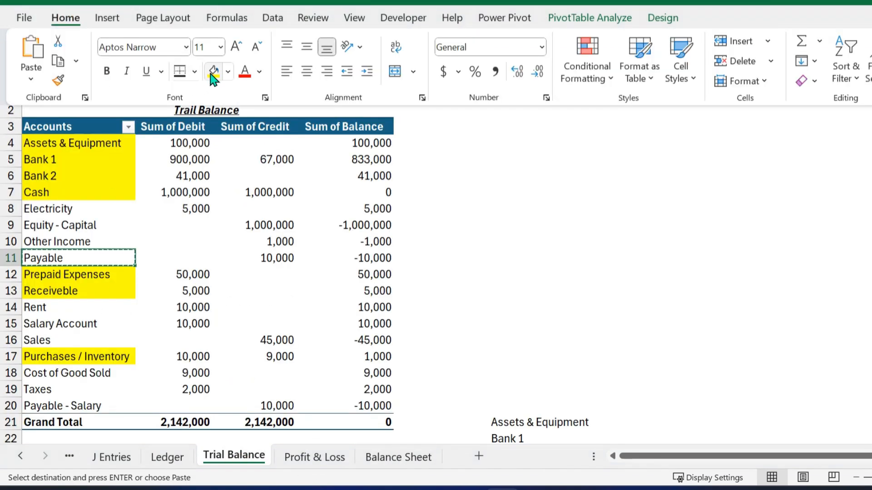
{"action": "left_click", "coordinate": [214, 71]}
Copy the Payable - Salary account name from the Trial Balance sheet into cell F15 under Current Liablities on the Balance Sheet.
{"action": "left_click", "coordinate": [64, 405]}
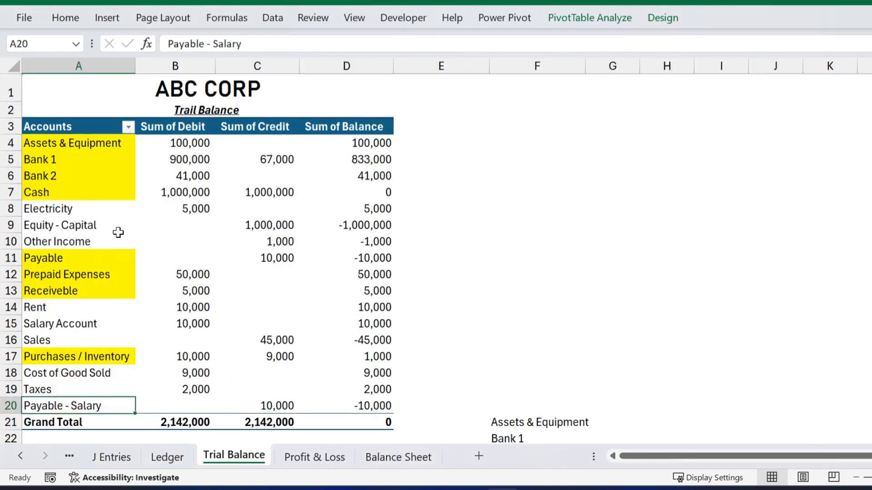
{"action": "key", "text": "ctrl+c"}
{"action": "left_click", "coordinate": [396, 458]}
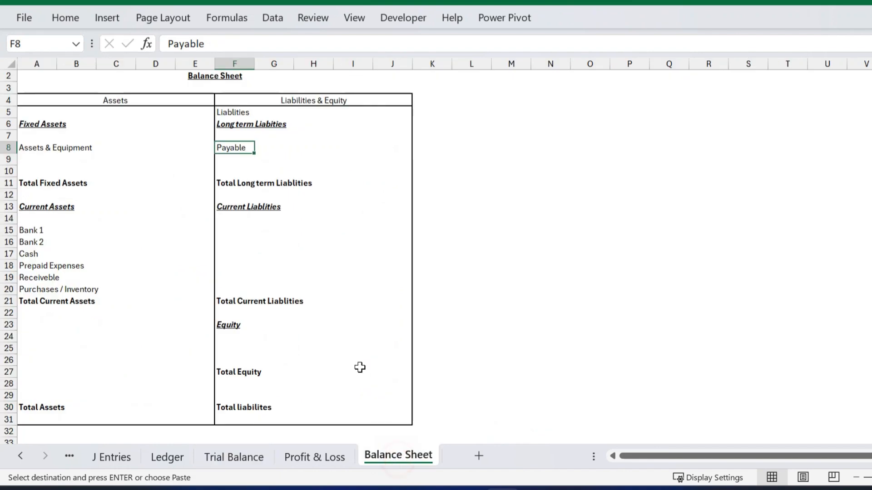
{"action": "left_click", "coordinate": [230, 229]}
{"action": "key", "text": "ctrl+v"}
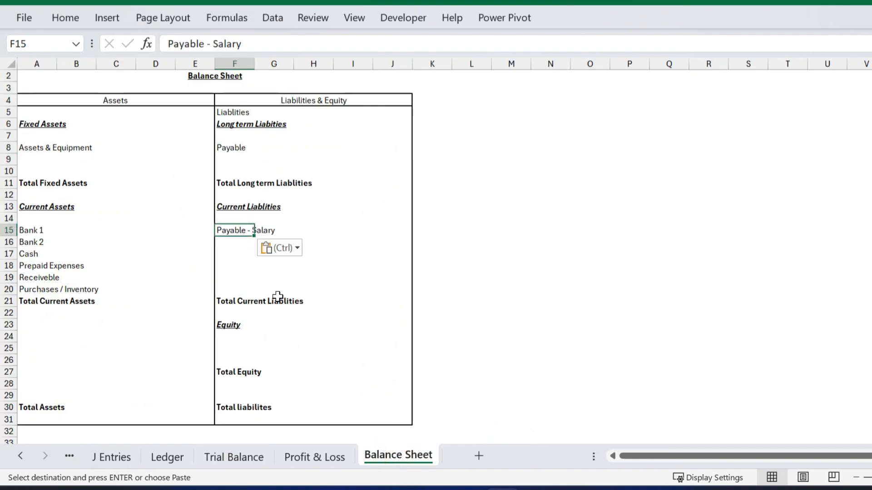
{"action": "left_click", "coordinate": [326, 293]}
Mark the Payable - Salary account in cell A20 of the Trial Balance sheet with a yellow fill.
{"action": "left_click", "coordinate": [234, 457]}
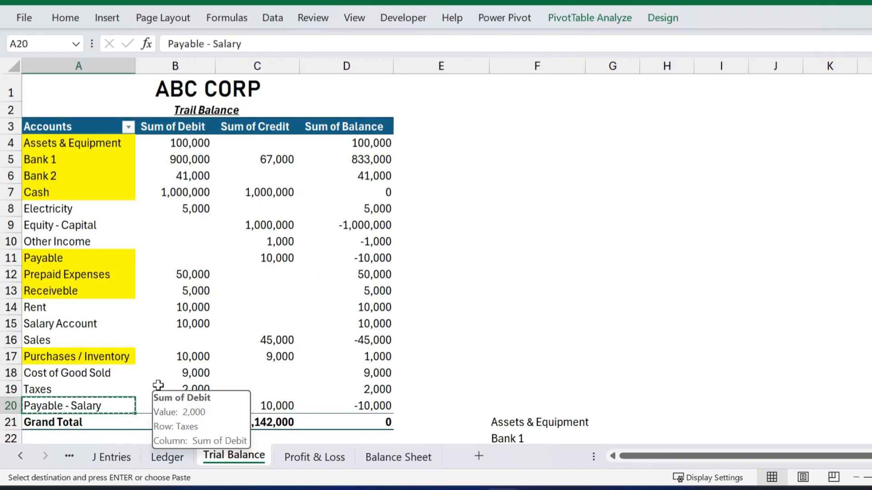
{"action": "key", "text": "Escape"}
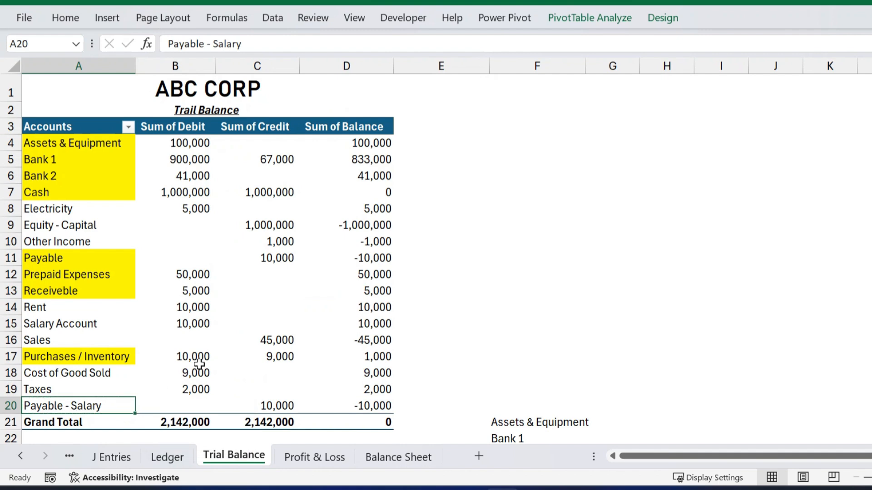
{"action": "left_click", "coordinate": [257, 343]}
{"action": "left_click", "coordinate": [106, 410]}
{"action": "left_click", "coordinate": [72, 23]}
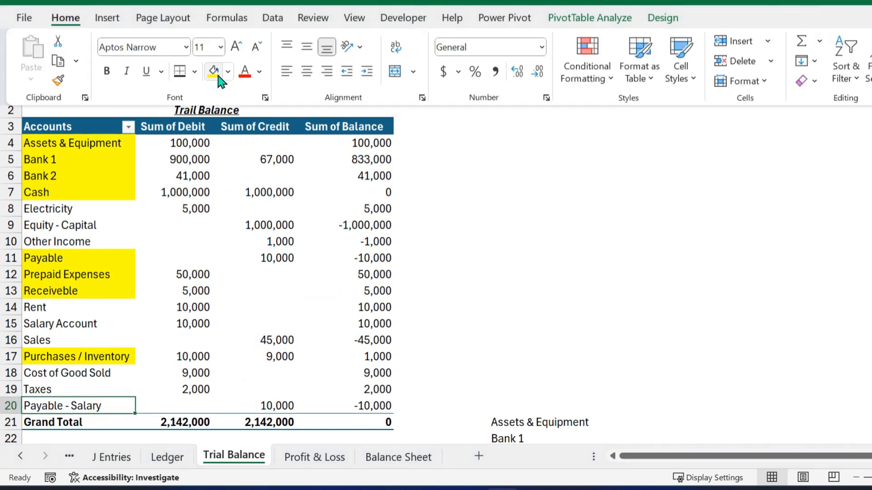
{"action": "left_click", "coordinate": [214, 72]}
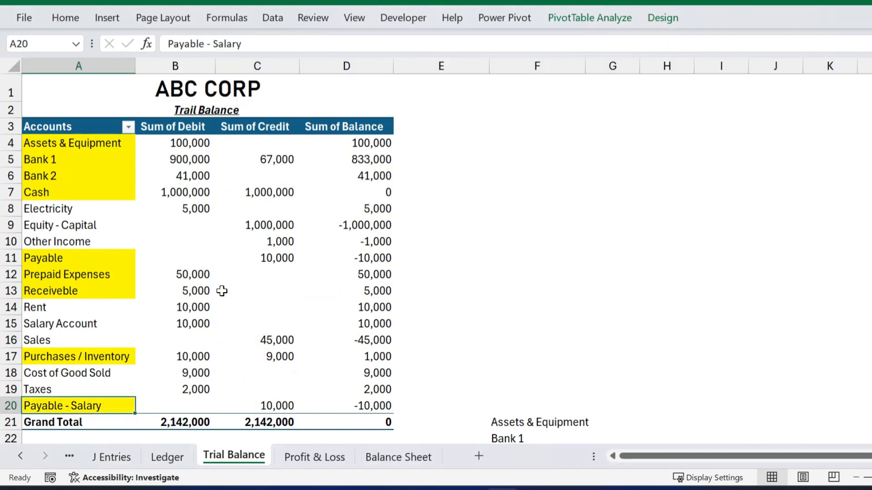
Copy the Equity - Capital account name from the Trial Balance sheet into cell F25 under Equity on the Balance Sheet.
{"action": "left_click", "coordinate": [395, 458]}
{"action": "left_click", "coordinate": [333, 459]}
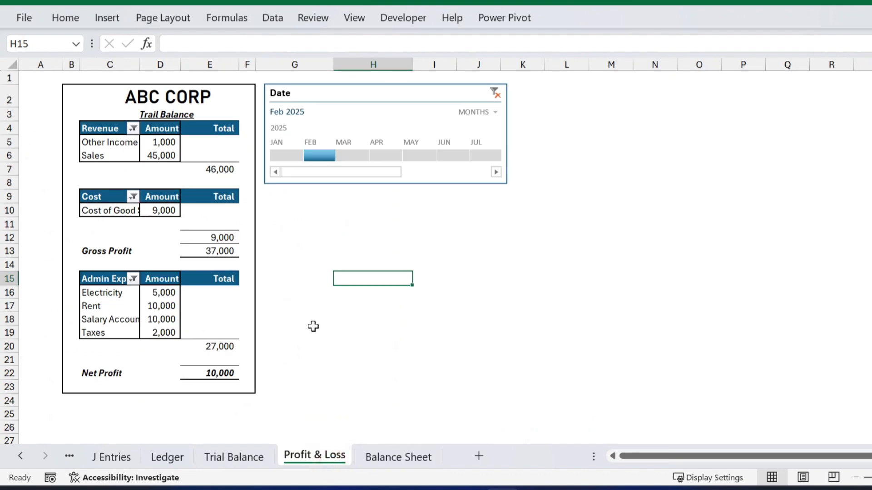
{"action": "left_click", "coordinate": [386, 455]}
{"action": "left_click", "coordinate": [248, 339]}
{"action": "left_click", "coordinate": [233, 456]}
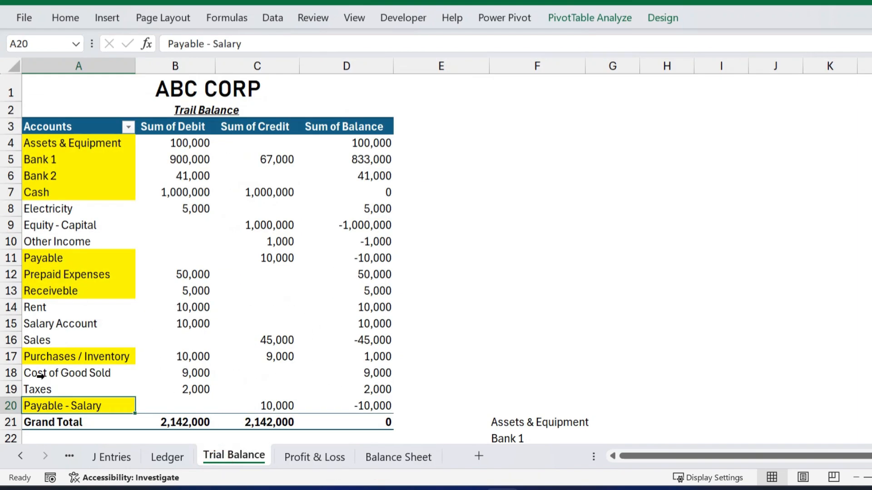
{"action": "left_click", "coordinate": [63, 231]}
{"action": "key", "text": "ctrl+c"}
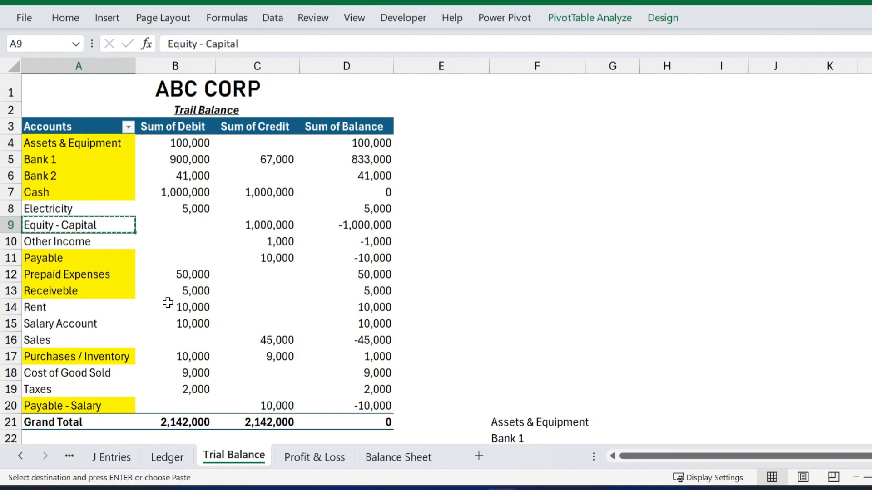
{"action": "left_click", "coordinate": [395, 457]}
{"action": "left_click", "coordinate": [231, 347]}
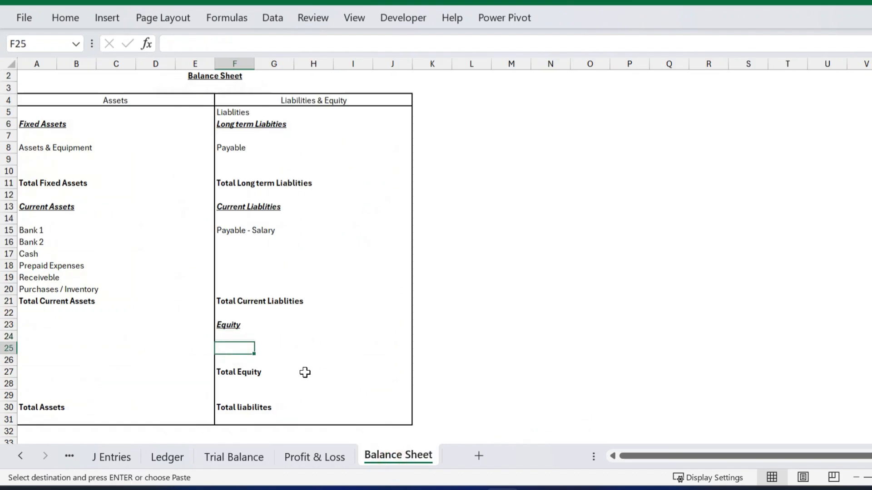
{"action": "key", "text": "ctrl+v"}
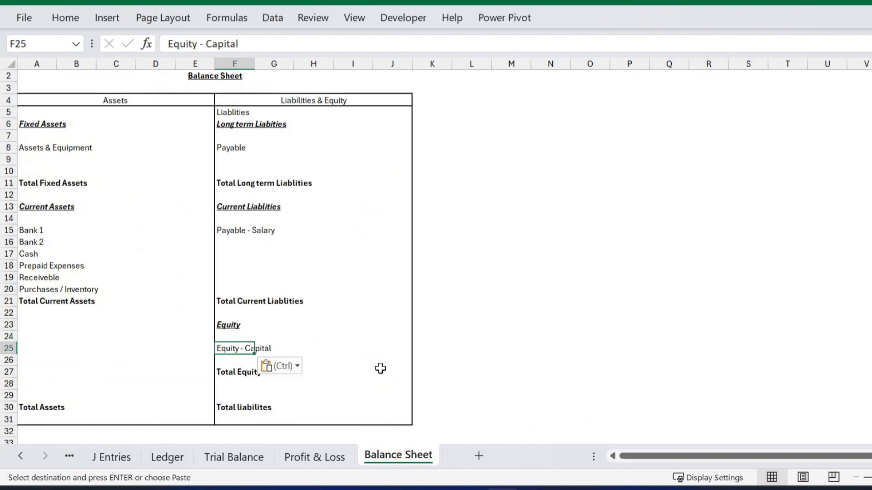
Enter the label Retained Eraning in cell F26, below Equity - Capital on the Balance Sheet.
{"action": "left_click", "coordinate": [242, 360]}
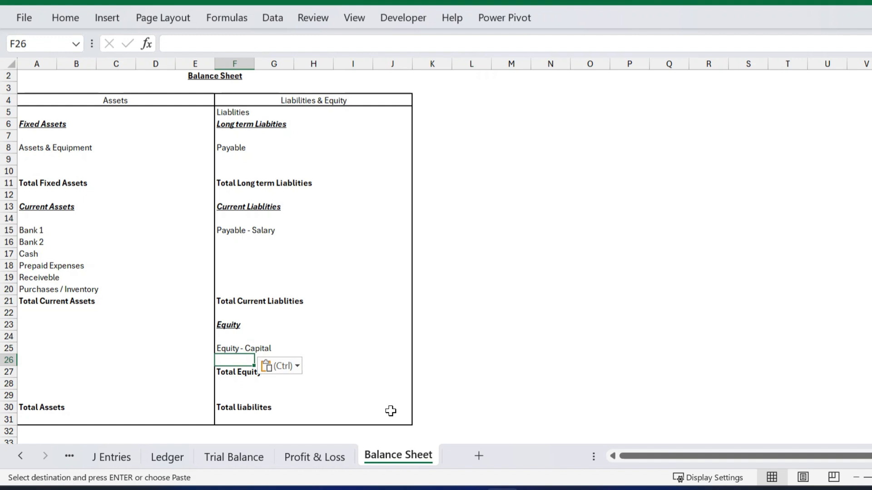
{"action": "type", "text": "Retain"}
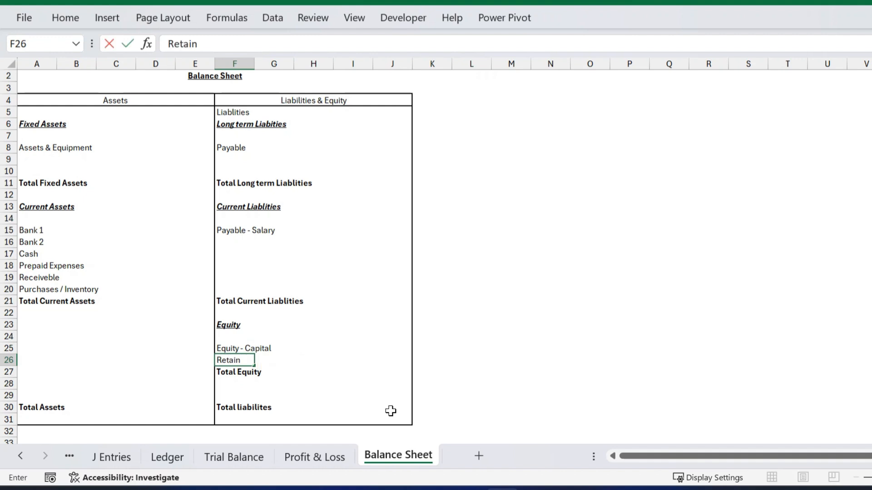
{"action": "type", "text": "ed Eraning"}
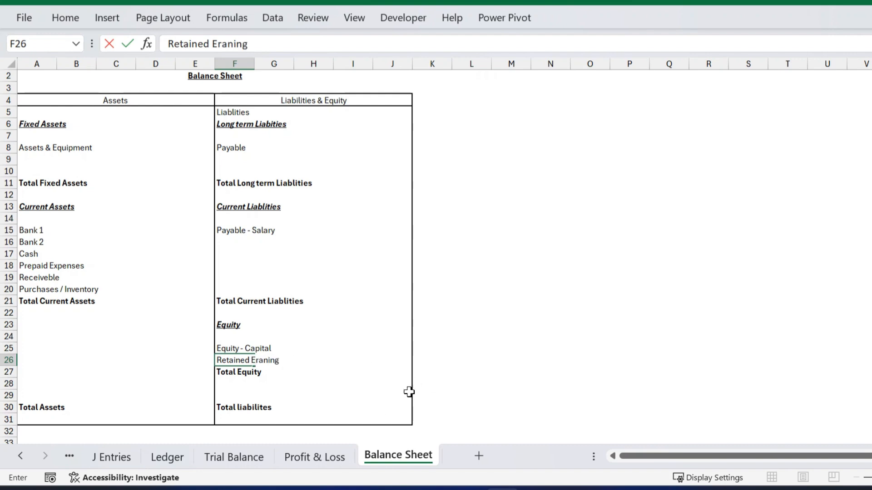
{"action": "left_click", "coordinate": [500, 334]}
Check the Net Profit figure on the Profit & Loss sheet and return to the Retained Eraning row on the Balance Sheet.
{"action": "left_click", "coordinate": [291, 458]}
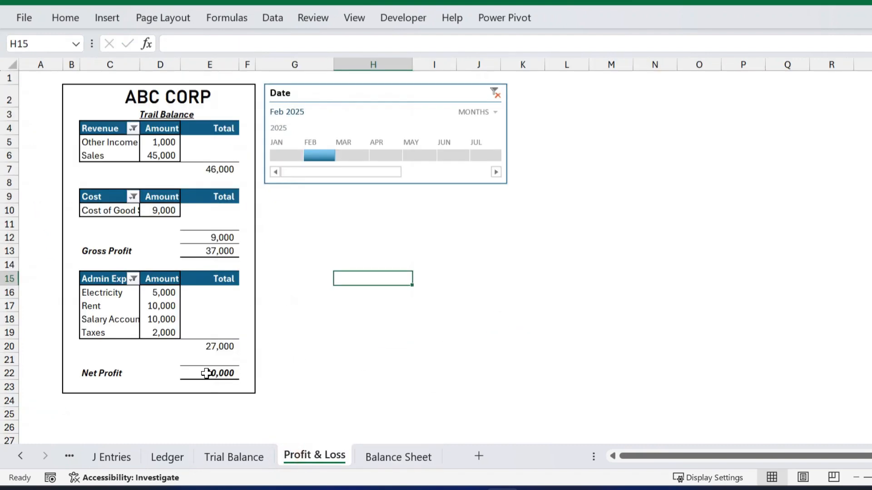
{"action": "left_click", "coordinate": [209, 373]}
{"action": "left_click", "coordinate": [391, 457]}
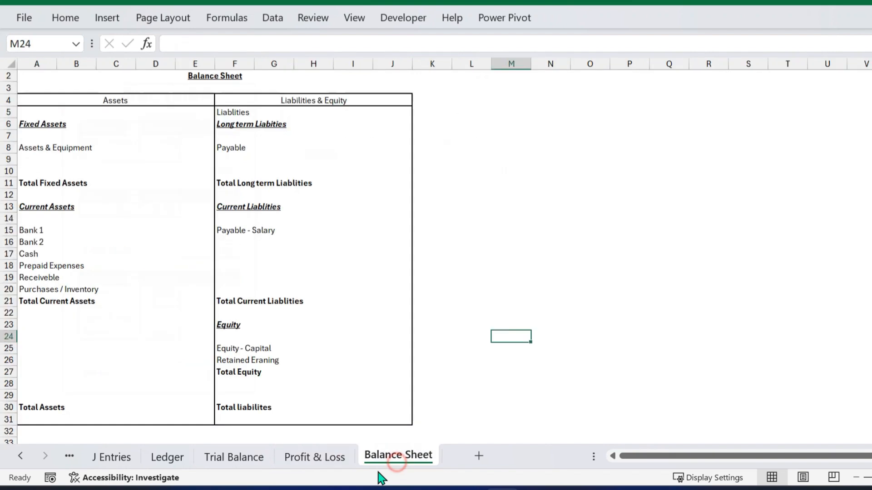
{"action": "left_click", "coordinate": [386, 359]}
{"action": "left_click", "coordinate": [330, 363]}
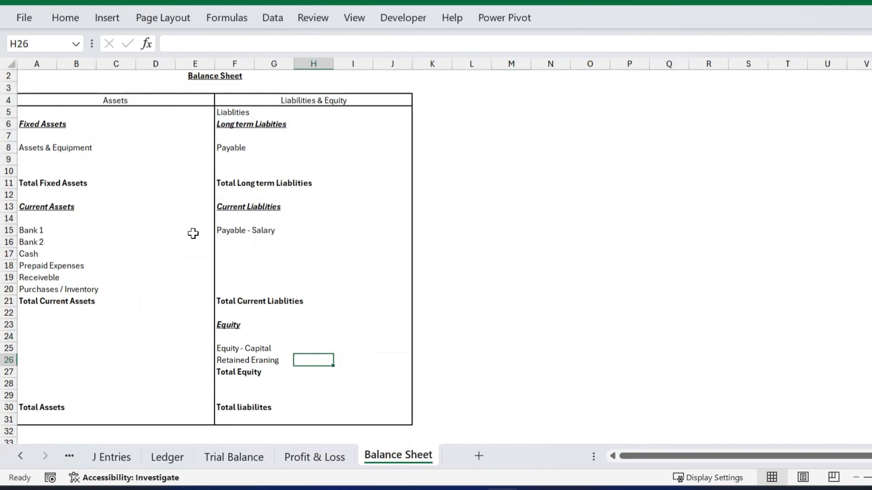
Enter a VLOOKUP in D8 that finds A8 in 'Trial Balance'!$A$4:$D$20 and returns column 4 with an exact match.
{"action": "left_click", "coordinate": [123, 146]}
{"action": "key", "text": "Right"}
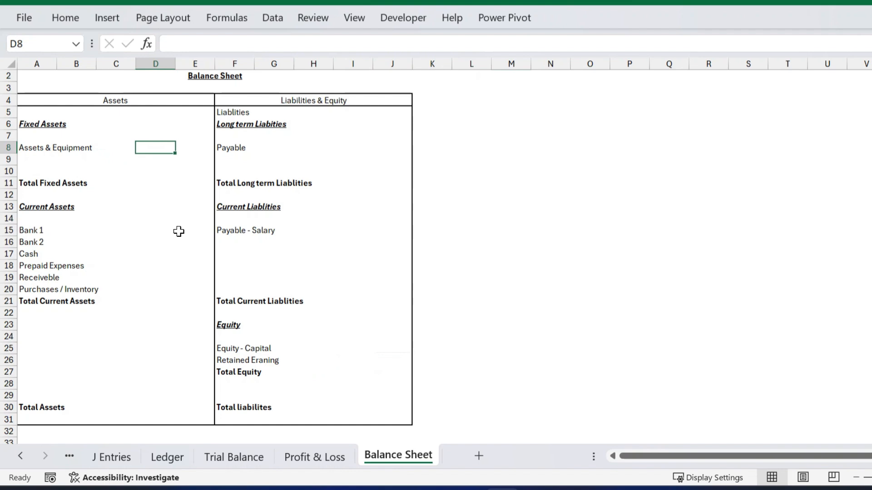
{"action": "type", "text": "=vl"}
{"action": "key", "text": "Tab"}
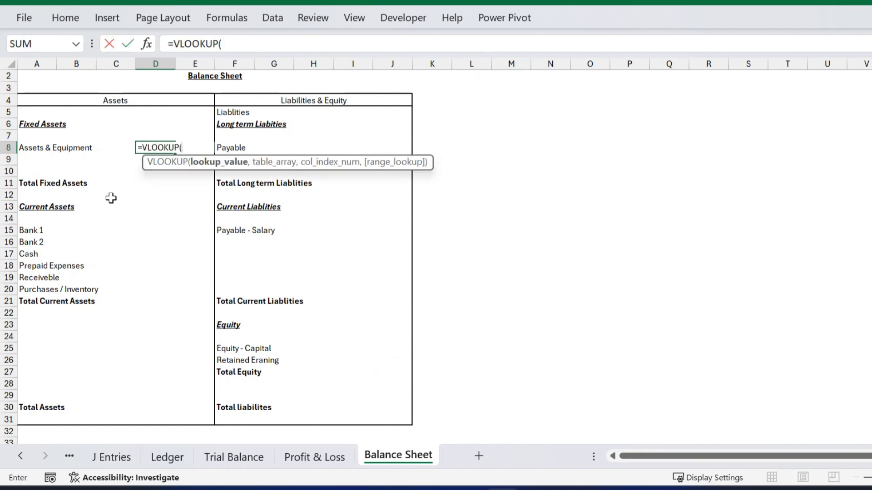
{"action": "left_click", "coordinate": [36, 149]}
{"action": "type", "text": ","}
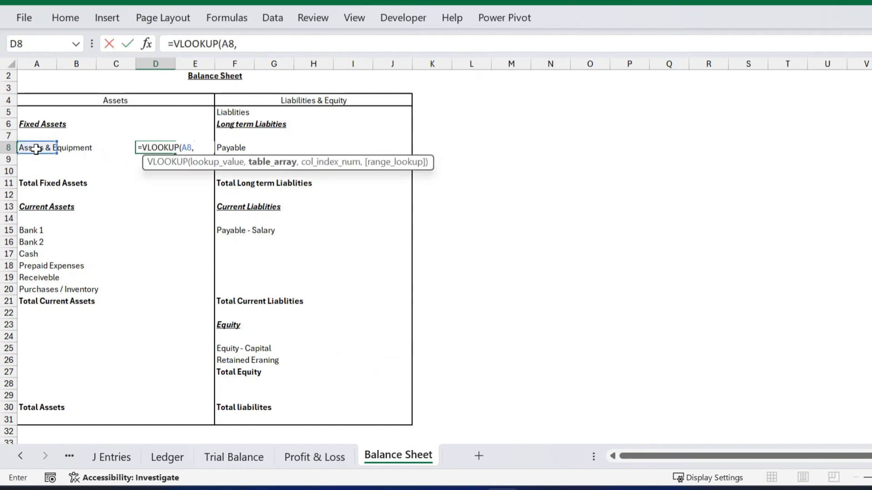
{"action": "left_click", "coordinate": [245, 454]}
{"action": "left_click_drag", "start_coordinate": [68, 144], "coordinate": [329, 404]}
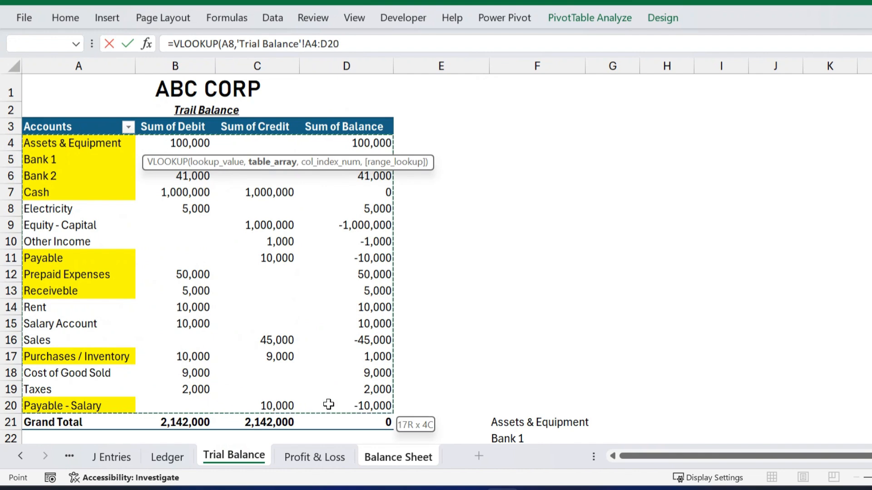
{"action": "key", "text": "F4"}
{"action": "type", "text": ","}
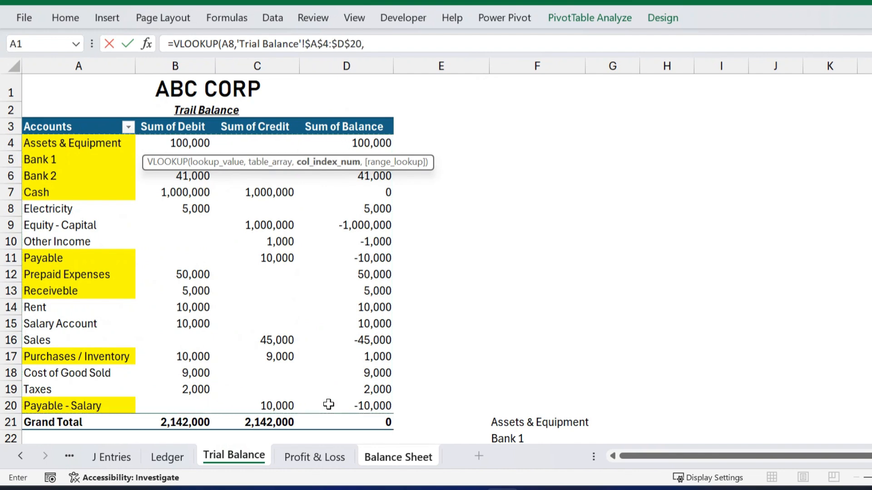
{"action": "type", "text": "4,"}
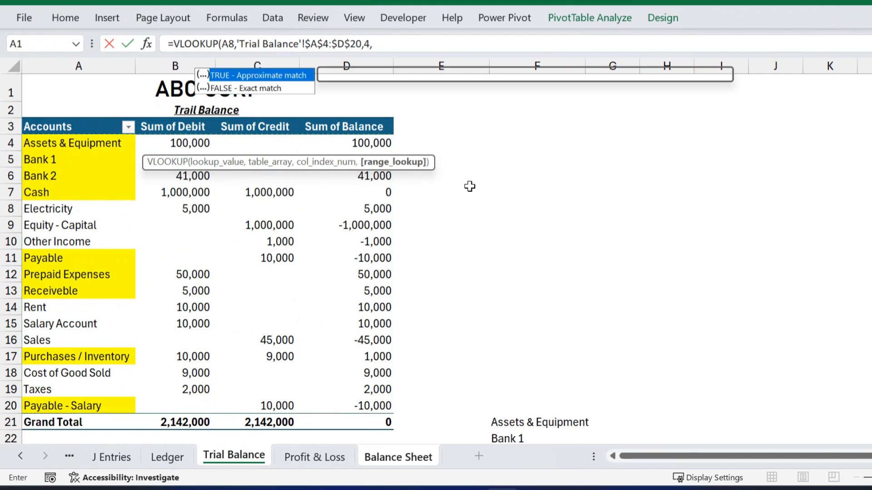
{"action": "type", "text": ")"}
{"action": "key", "text": "Return"}
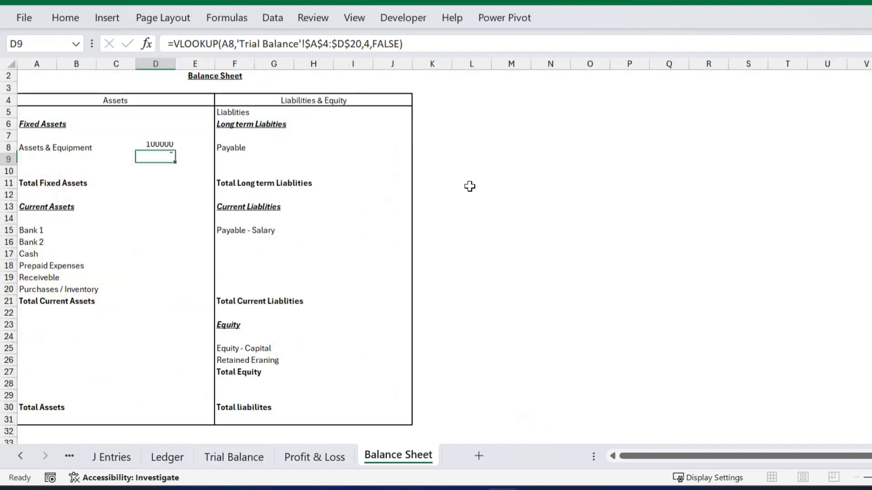
Copy the Assets & Equipment lookup formula from D8 into D15 for Bank 1.
{"action": "key", "text": "Up"}
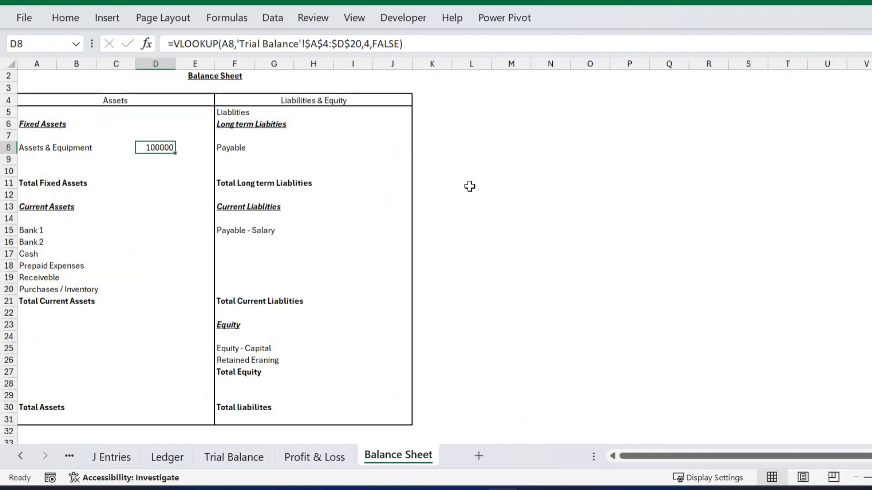
{"action": "key", "text": "ctrl+c"}
{"action": "key", "text": "Down"}
{"action": "key", "text": "Down"}
{"action": "key", "text": "Down"}
{"action": "key", "text": "Down"}
{"action": "key", "text": "Down"}
{"action": "key", "text": "Down"}
{"action": "key", "text": "Down"}
{"action": "key", "text": "ctrl+v"}
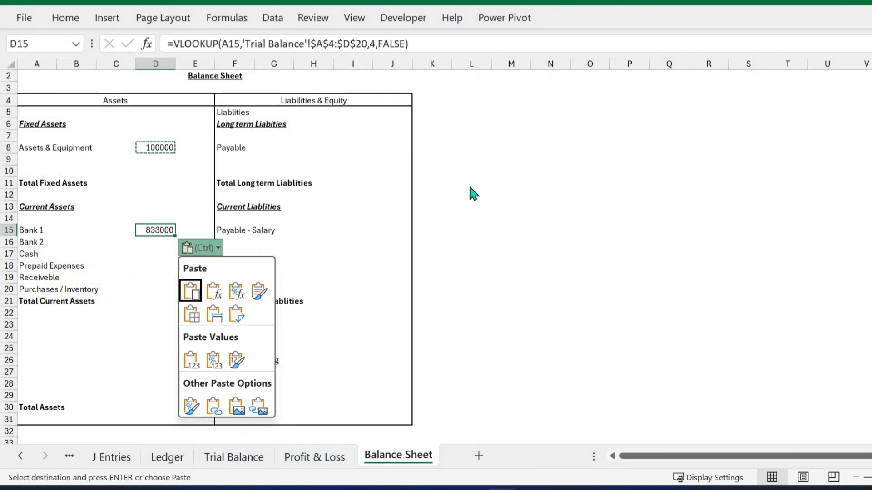
Paste the copied lookup formula across D15:D20 to cover all the current asset accounts.
{"action": "key", "text": "Down"}
{"action": "key", "text": "Down"}
{"action": "key", "text": "Down"}
{"action": "key", "text": "Escape"}
{"action": "key", "text": "shift+Down"}
{"action": "key", "text": "shift+Down"}
{"action": "key", "text": "shift+Down"}
{"action": "key", "text": "shift+Down"}
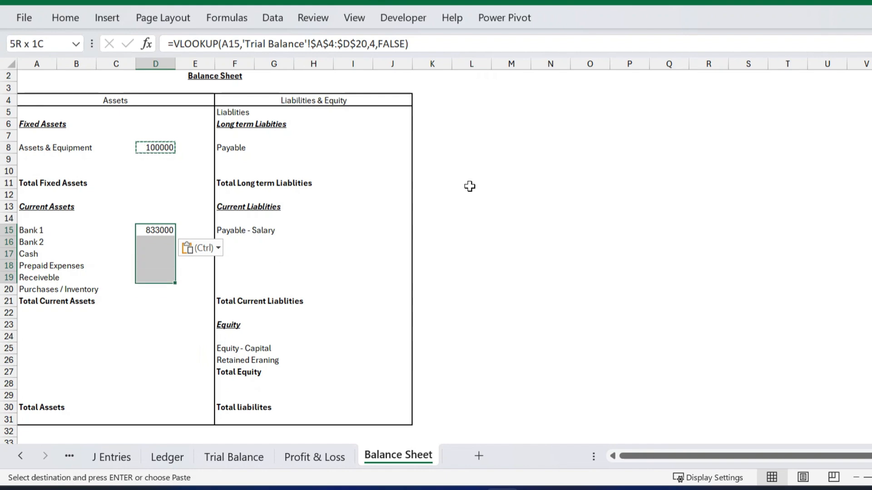
{"action": "key", "text": "shift+Down"}
{"action": "key", "text": "Return"}
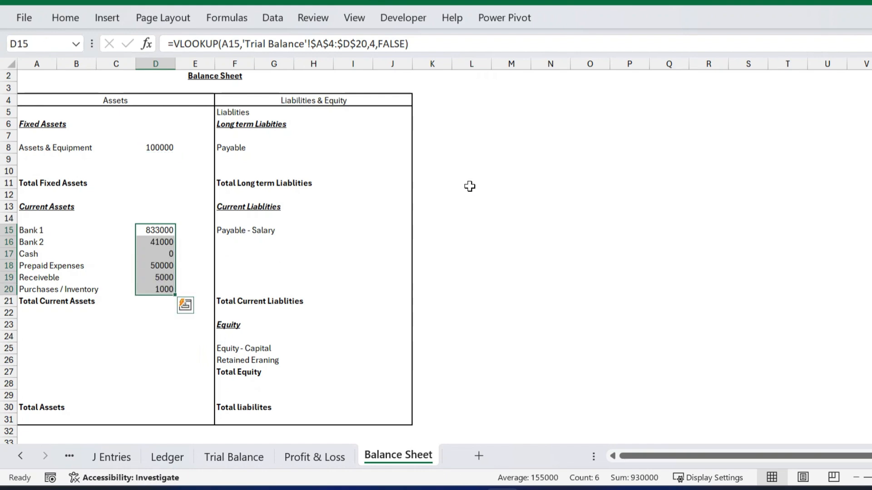
Copy the lookup formula from D8 into I8 for the long-term Payable account.
{"action": "key", "text": "Up"}
{"action": "key", "text": "Up"}
{"action": "key", "text": "Up"}
{"action": "key", "text": "Up"}
{"action": "key", "text": "Up"}
{"action": "key", "text": "Up"}
{"action": "key", "text": "Up"}
{"action": "key", "text": "ctrl+c"}
{"action": "key", "text": "Right"}
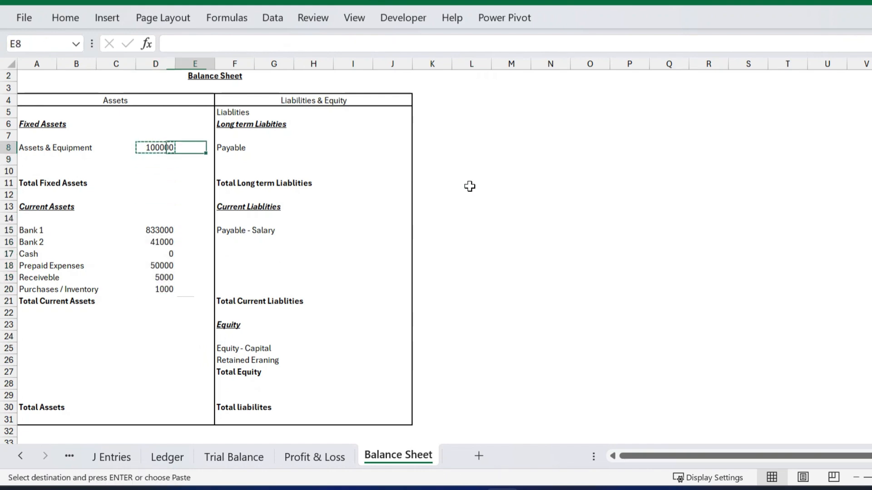
{"action": "key", "text": "Right"}
{"action": "key", "text": "Right"}
{"action": "key", "text": "Right"}
{"action": "key", "text": "Right"}
{"action": "key", "text": "ctrl+v"}
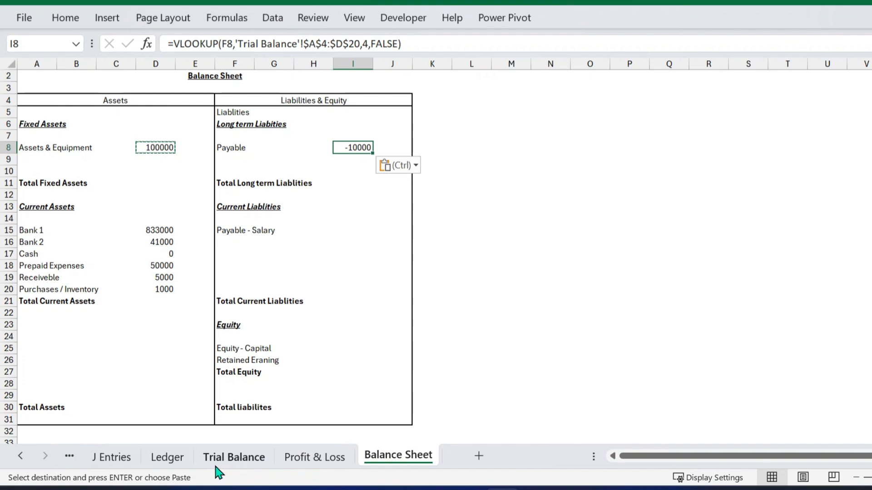
Review the balances of Equity - Capital, Sales and Payable - Salary on the Trial Balance sheet and return to the Balance Sheet.
{"action": "left_click", "coordinate": [252, 464]}
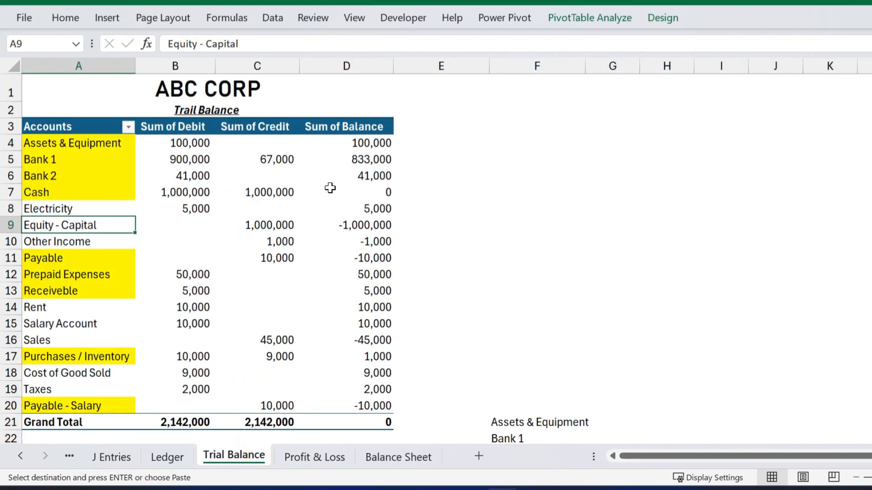
{"action": "left_click", "coordinate": [350, 225]}
{"action": "left_click", "coordinate": [356, 339]}
{"action": "left_click", "coordinate": [357, 405]}
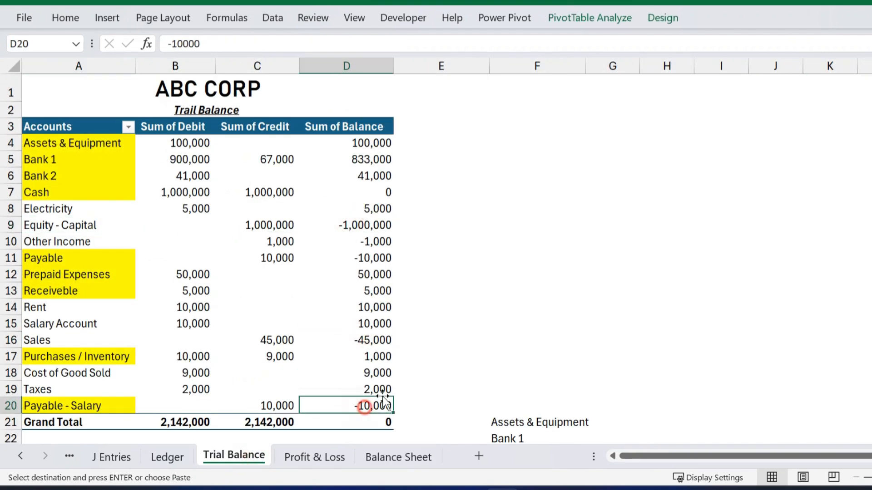
{"action": "left_click", "coordinate": [369, 463]}
Multiply the Payable lookup formula in I8 by -1 to reverse its sign.
{"action": "key", "text": "ctrl+v"}
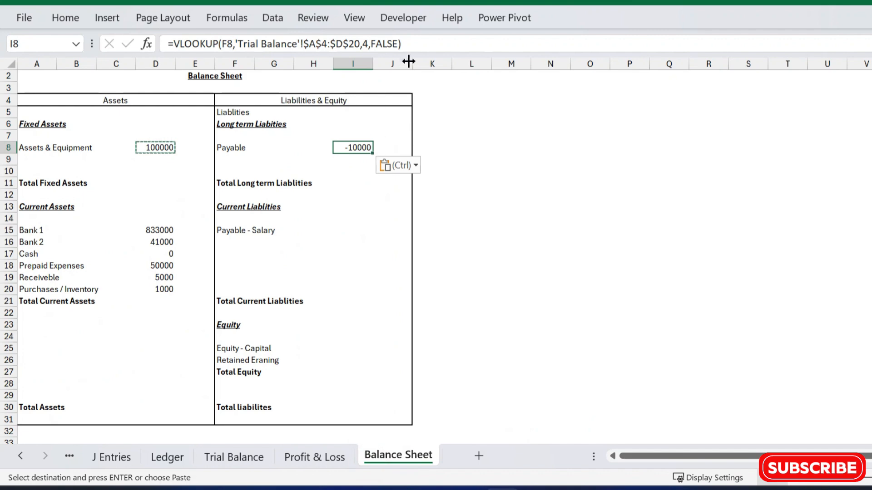
{"action": "key", "text": "F2"}
{"action": "type", "text": "*"}
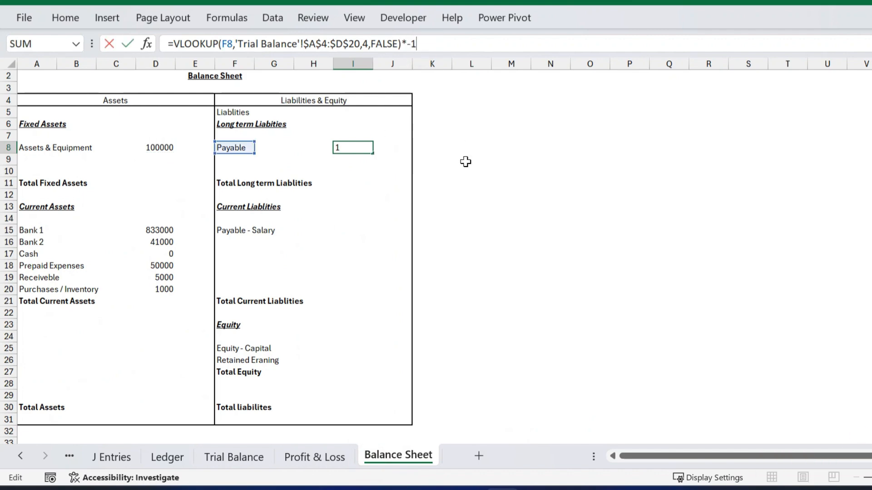
{"action": "type", "text": "-1"}
{"action": "key", "text": "Return"}
Copy the sign-reversed lookup formula from I8 into I15 for Payable - Salary.
{"action": "key", "text": "Up"}
{"action": "key", "text": "ctrl+c"}
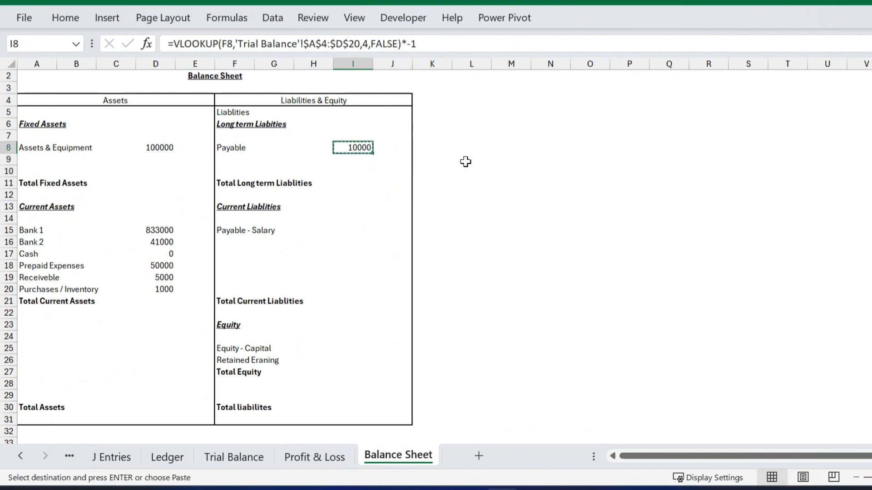
{"action": "key", "text": "Down"}
{"action": "key", "text": "Down"}
{"action": "key", "text": "Down"}
{"action": "key", "text": "Down"}
{"action": "key", "text": "Down"}
{"action": "key", "text": "Down"}
{"action": "key", "text": "Down"}
{"action": "key", "text": "ctrl+v"}
Fill the Payable - Salary lookup formula down through I15:I20.
{"action": "key", "text": "shift+Down"}
{"action": "key", "text": "shift+Down"}
{"action": "key", "text": "shift+Down"}
{"action": "key", "text": "shift+Down"}
{"action": "key", "text": "shift+Down"}
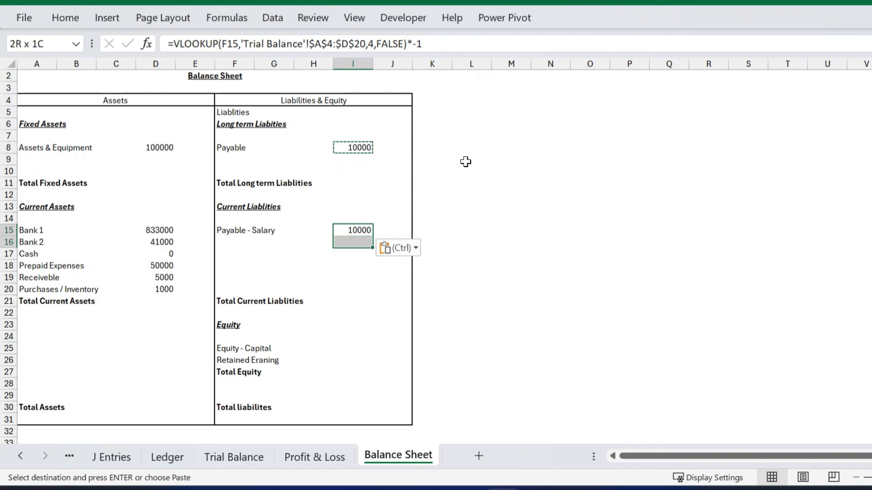
{"action": "key", "text": "shift+Up"}
{"action": "key", "text": "shift+Down"}
{"action": "key", "text": "ctrl+d"}
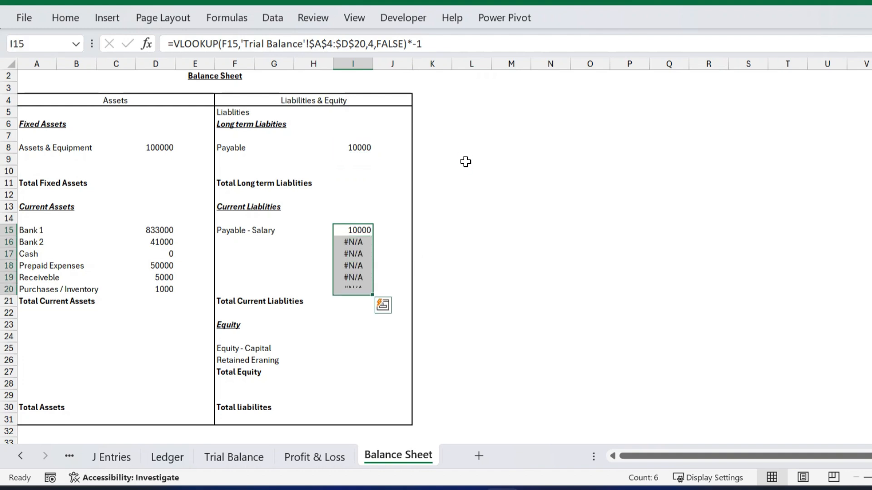
Clear the filled lookup formulas from I16:I20, below the Payable - Salary amount.
{"action": "key", "text": "Down"}
{"action": "key", "text": "shift+Down"}
{"action": "key", "text": "shift+Down"}
{"action": "key", "text": "shift+Down"}
{"action": "key", "text": "shift+Down"}
{"action": "key", "text": "Delete"}
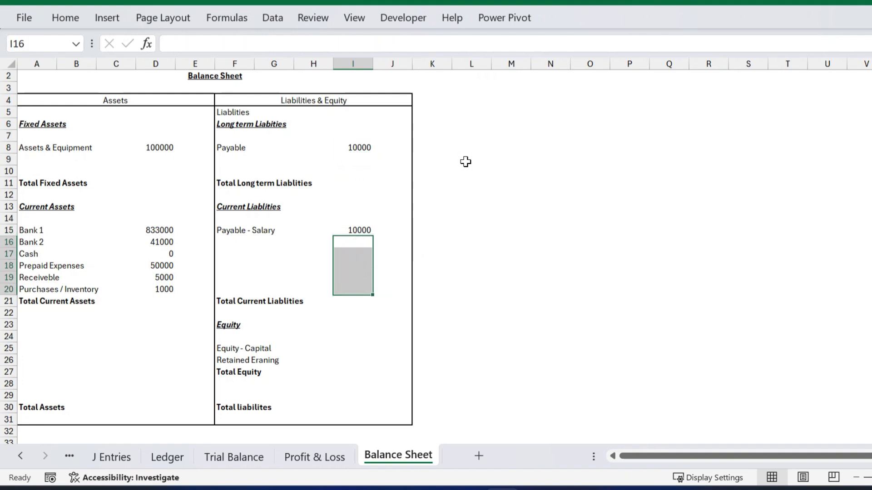
Copy the Payable - Salary lookup formula from I15 into I25 for Equity - Capital.
{"action": "key", "text": "Up"}
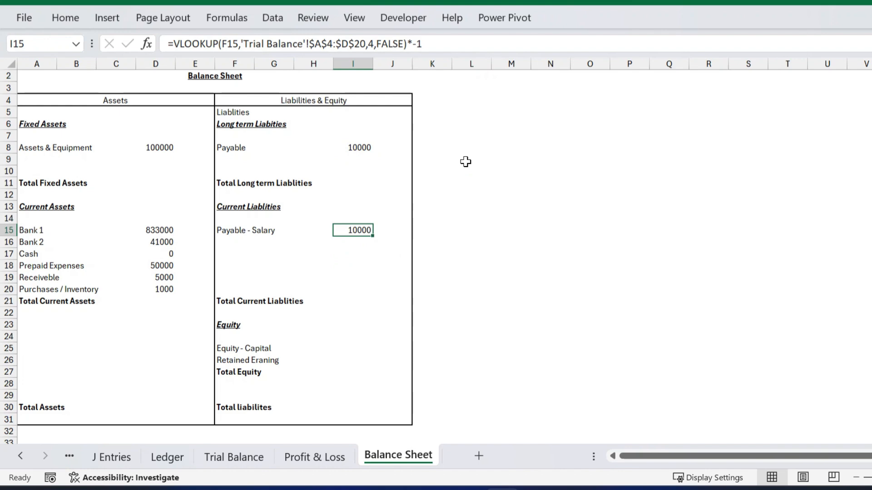
{"action": "key", "text": "ctrl+c"}
{"action": "key", "text": "Down"}
{"action": "key", "text": "Down"}
{"action": "key", "text": "Down"}
{"action": "key", "text": "Down"}
{"action": "key", "text": "Down"}
{"action": "key", "text": "Down"}
{"action": "key", "text": "Down"}
{"action": "key", "text": "Down"}
{"action": "key", "text": "Down"}
{"action": "key", "text": "Down"}
{"action": "key", "text": "Down"}
{"action": "key", "text": "Down"}
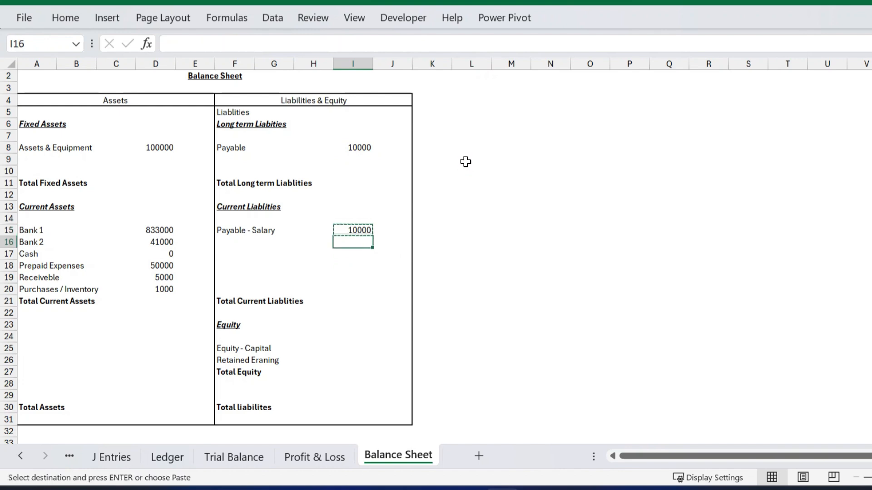
{"action": "key", "text": "Up"}
{"action": "key", "text": "Up"}
{"action": "key", "text": "ctrl+v"}
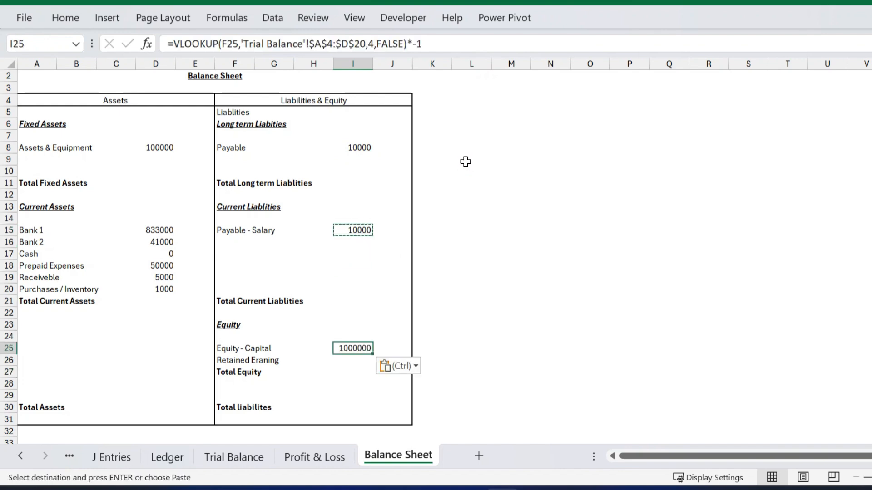
Link the Retained Eraning amount in I26 to the Net Profit in cell E22 of the Profit & Loss sheet.
{"action": "key", "text": "Down"}
{"action": "key", "text": "Escape"}
{"action": "type", "text": "="}
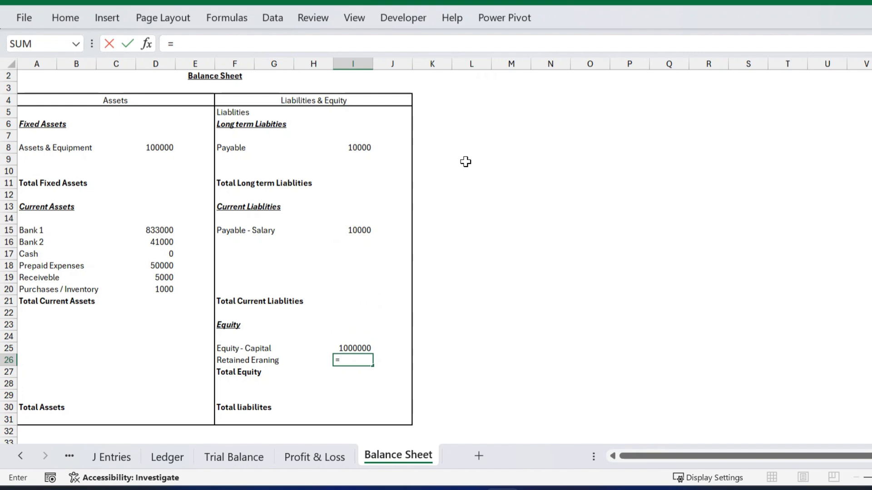
{"action": "left_click", "coordinate": [318, 456]}
{"action": "left_click", "coordinate": [229, 373]}
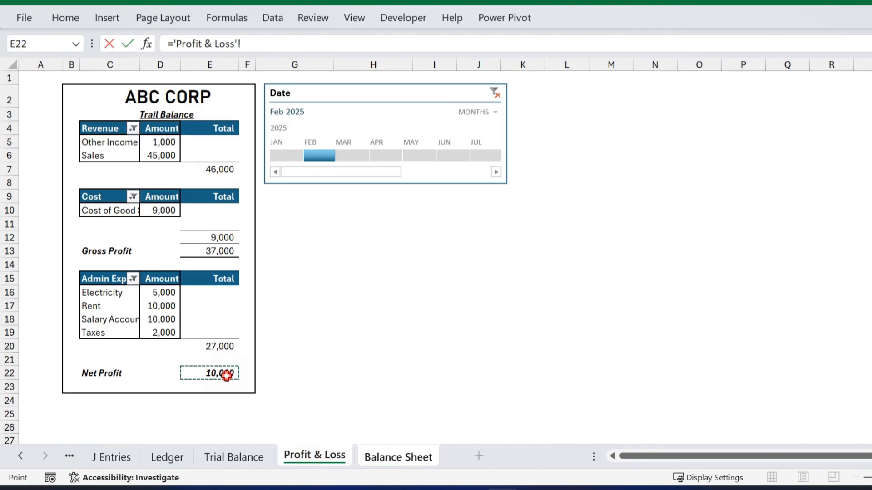
{"action": "key", "text": "Return"}
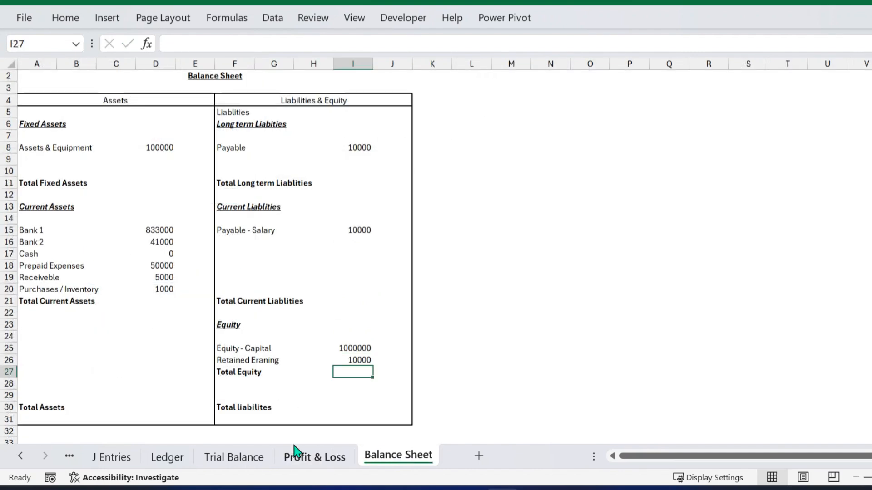
Total the fixed assets in E11 with the formula =SUM(D8:D10).
{"action": "left_click", "coordinate": [102, 182]}
{"action": "key", "text": "Right"}
{"action": "key", "text": "Right"}
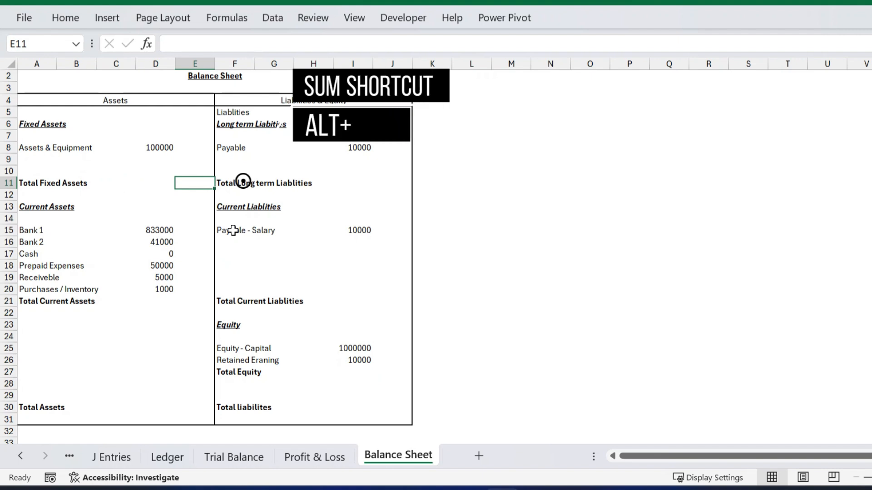
{"action": "key", "text": "alt+equal"}
{"action": "key", "text": "Left"}
{"action": "key", "text": "Up"}
{"action": "key", "text": "shift+Up"}
{"action": "key", "text": "shift+Up"}
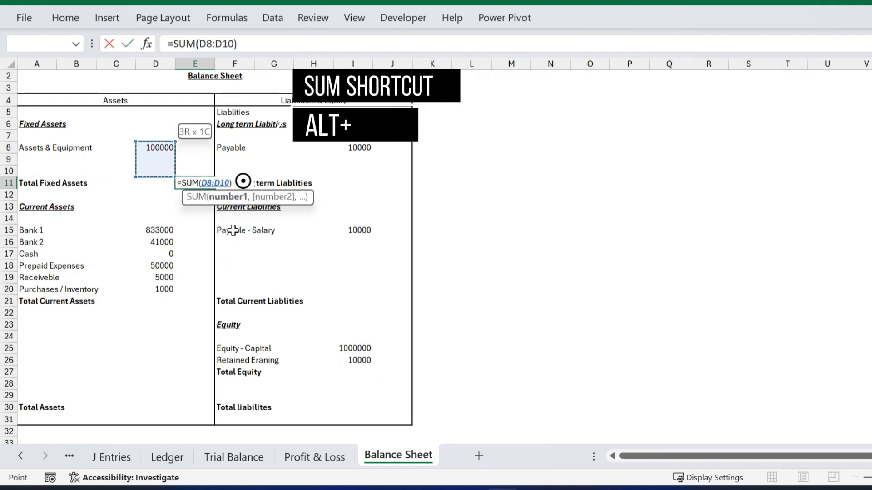
{"action": "key", "text": "Return"}
Total the current assets in E21 with the formula =SUM(D15:D20).
{"action": "key", "text": "Down"}
{"action": "key", "text": "Down"}
{"action": "key", "text": "Down"}
{"action": "key", "text": "Down"}
{"action": "key", "text": "Down"}
{"action": "key", "text": "Down"}
{"action": "key", "text": "Down"}
{"action": "key", "text": "Down"}
{"action": "key", "text": "Down"}
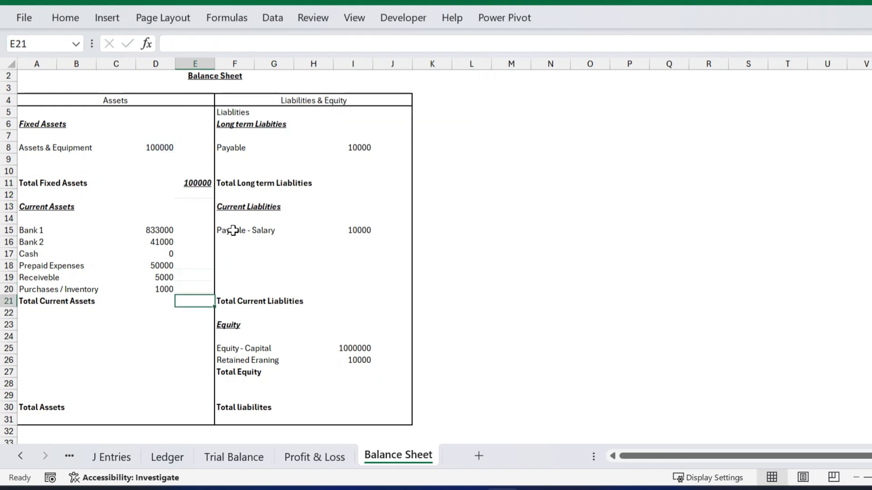
{"action": "key", "text": "alt+equal"}
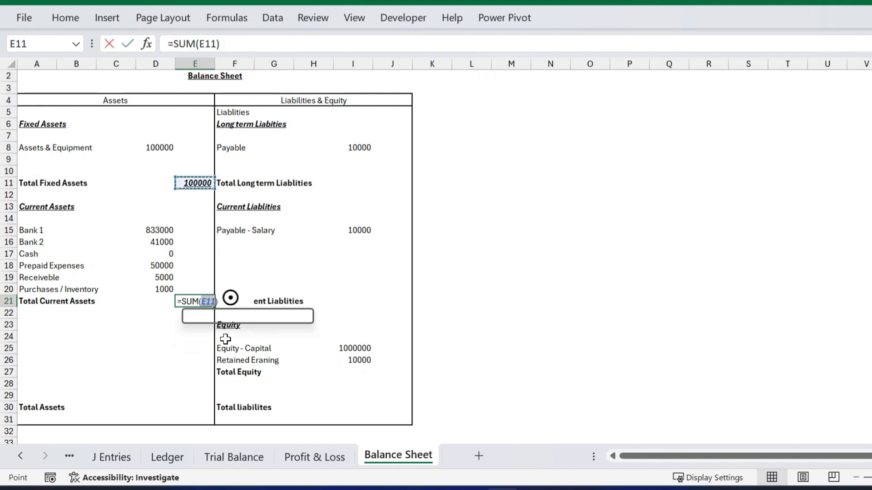
{"action": "key", "text": "Down"}
{"action": "key", "text": "Down"}
{"action": "key", "text": "Left"}
{"action": "key", "text": "Down"}
{"action": "key", "text": "Down"}
{"action": "key", "text": "shift+Down"}
{"action": "key", "text": "shift+Down"}
{"action": "key", "text": "shift+Down"}
{"action": "key", "text": "shift+Down"}
{"action": "key", "text": "shift+Down"}
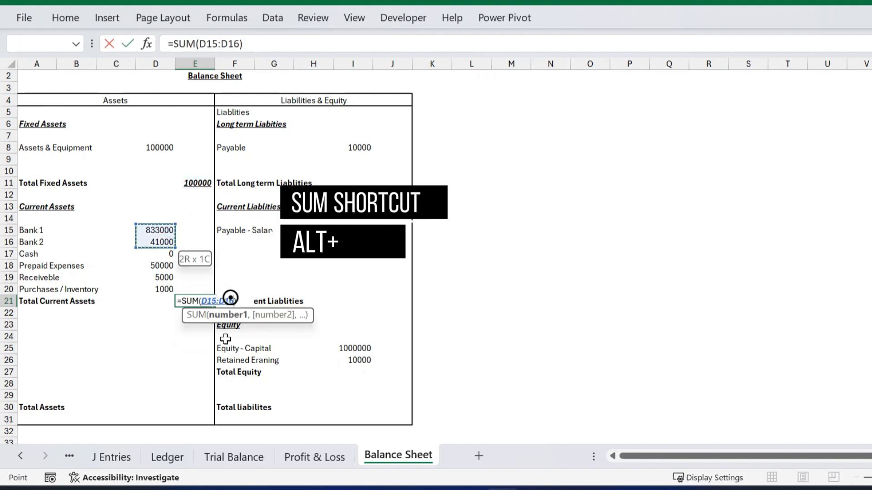
{"action": "key", "text": "Return"}
{"action": "key", "text": "Up"}
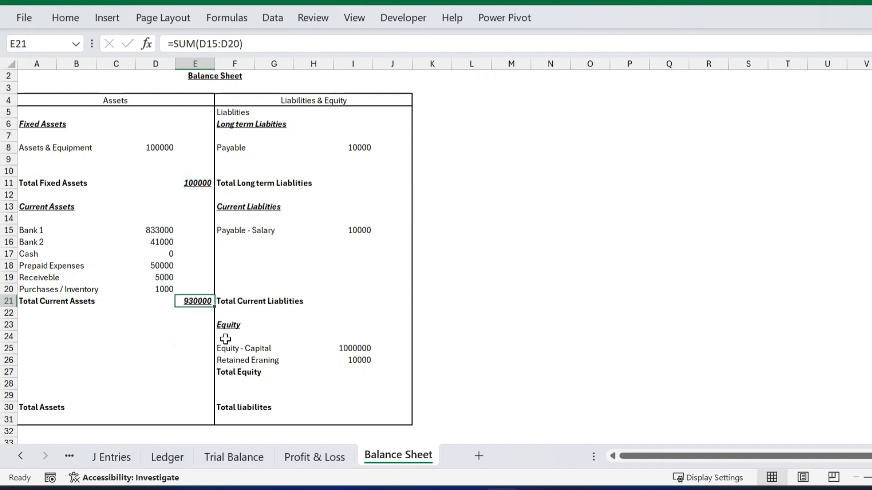
Calculate Total Assets in E30 by adding the current and fixed asset totals with the formula =E21+E11.
{"action": "key", "text": "Down"}
{"action": "key", "text": "Down"}
{"action": "key", "text": "Down"}
{"action": "key", "text": "Down"}
{"action": "key", "text": "Down"}
{"action": "key", "text": "Down"}
{"action": "key", "text": "Down"}
{"action": "key", "text": "Down"}
{"action": "key", "text": "Down"}
{"action": "type", "text": "="}
{"action": "key", "text": "Up"}
{"action": "key", "text": "Up"}
{"action": "key", "text": "Up"}
{"action": "key", "text": "Up"}
{"action": "key", "text": "Up"}
{"action": "key", "text": "Up"}
{"action": "key", "text": "Up"}
{"action": "key", "text": "Up"}
{"action": "key", "text": "Up"}
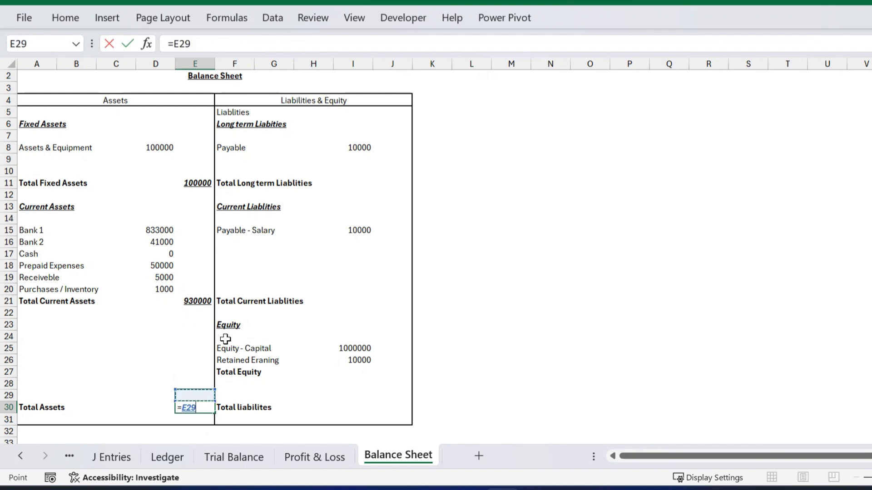
{"action": "type", "text": "+"}
{"action": "key", "text": "Up"}
{"action": "key", "text": "Up"}
{"action": "key", "text": "Up"}
{"action": "key", "text": "Up"}
{"action": "key", "text": "Up"}
{"action": "key", "text": "Up"}
{"action": "key", "text": "Up"}
{"action": "key", "text": "Up"}
{"action": "key", "text": "Up"}
{"action": "key", "text": "Up"}
{"action": "key", "text": "Up"}
{"action": "key", "text": "Up"}
{"action": "key", "text": "Up"}
{"action": "key", "text": "Up"}
{"action": "key", "text": "Up"}
{"action": "key", "text": "Up"}
{"action": "key", "text": "Up"}
{"action": "key", "text": "Up"}
{"action": "key", "text": "Up"}
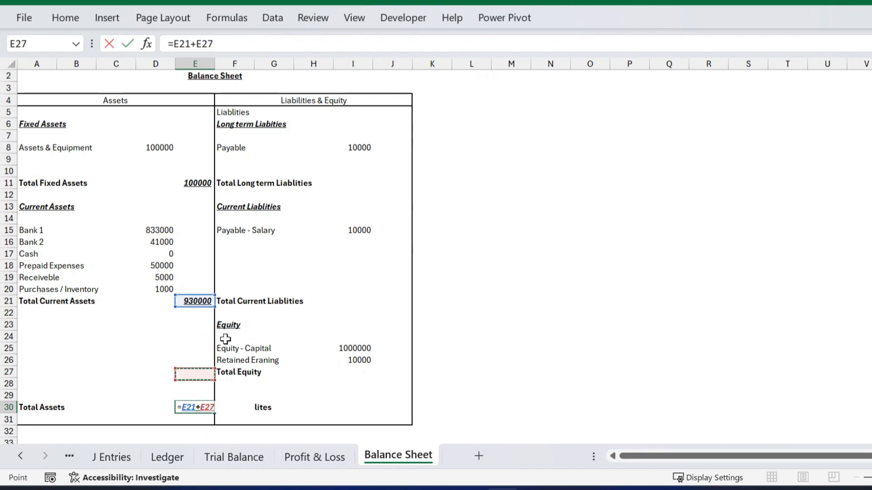
{"action": "key", "text": "Return"}
Total the long-term liabilities in J11 by summing the amounts in I8:I10.
{"action": "key", "text": "Right"}
{"action": "key", "text": "Right"}
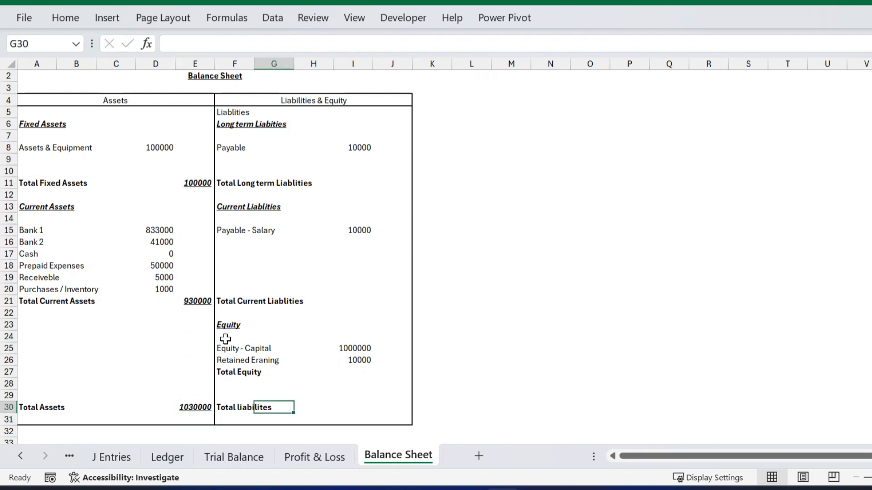
{"action": "key", "text": "Up"}
{"action": "key", "text": "Up"}
{"action": "key", "text": "Up"}
{"action": "key", "text": "Up"}
{"action": "key", "text": "Up"}
{"action": "key", "text": "Up"}
{"action": "key", "text": "Up"}
{"action": "key", "text": "Up"}
{"action": "key", "text": "Up"}
{"action": "key", "text": "Up"}
{"action": "key", "text": "Up"}
{"action": "key", "text": "Up"}
{"action": "key", "text": "Up"}
{"action": "key", "text": "Up"}
{"action": "key", "text": "Up"}
{"action": "key", "text": "Up"}
{"action": "key", "text": "Up"}
{"action": "key", "text": "Up"}
{"action": "key", "text": "Up"}
{"action": "key", "text": "Right"}
{"action": "key", "text": "Right"}
{"action": "key", "text": "Right"}
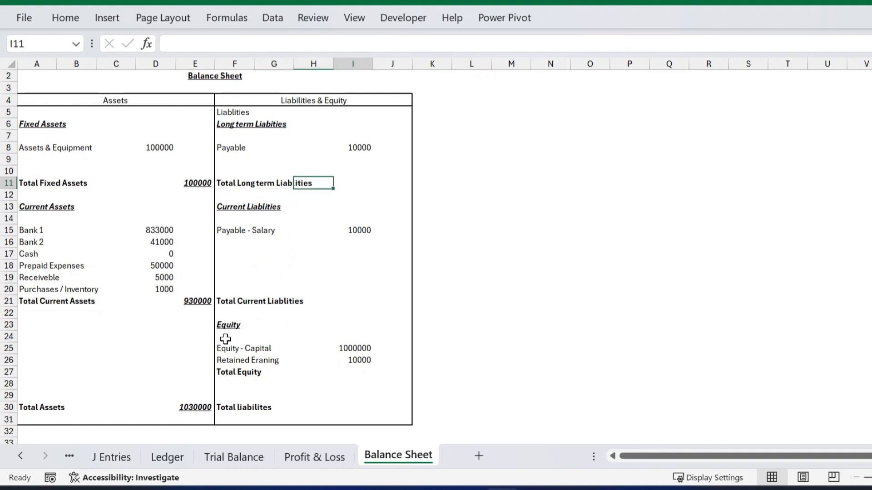
{"action": "key", "text": "alt+equal"}
{"action": "key", "text": "Up"}
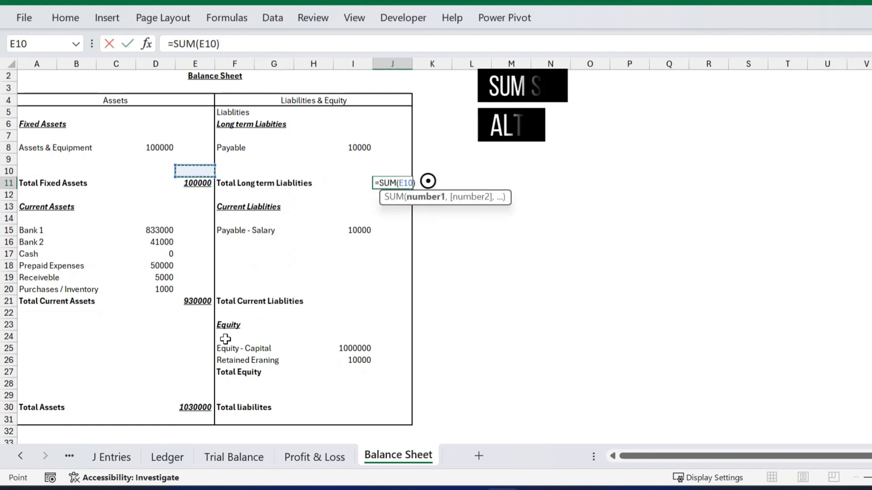
{"action": "key", "text": "Right"}
{"action": "key", "text": "Right"}
{"action": "key", "text": "Right"}
{"action": "key", "text": "Right"}
{"action": "key", "text": "shift+Up"}
{"action": "key", "text": "shift+Up"}
{"action": "key", "text": "Return"}
Total the current liabilities in J21 with the formula =SUM(I15:I18).
{"action": "key", "text": "Down"}
{"action": "key", "text": "Down"}
{"action": "key", "text": "Down"}
{"action": "key", "text": "Down"}
{"action": "key", "text": "Down"}
{"action": "key", "text": "Down"}
{"action": "key", "text": "Down"}
{"action": "key", "text": "Down"}
{"action": "key", "text": "Down"}
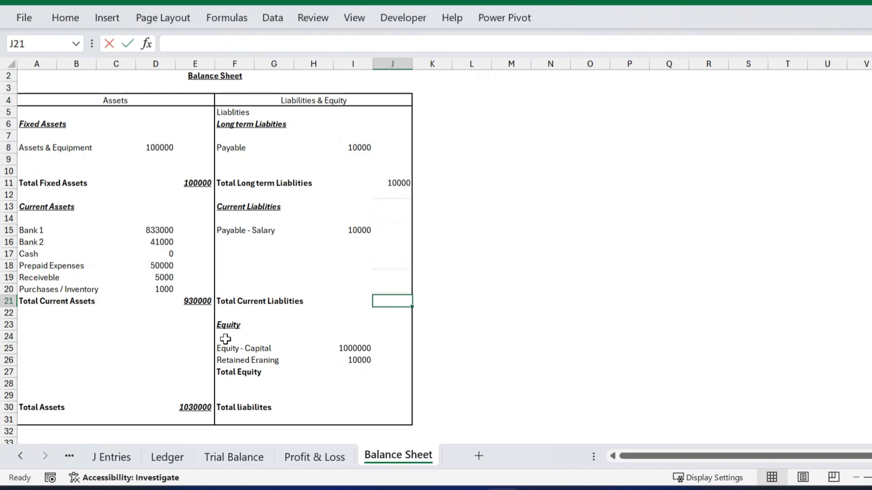
{"action": "key", "text": "alt+equal"}
{"action": "key", "text": "Down"}
{"action": "key", "text": "Down"}
{"action": "key", "text": "Down"}
{"action": "key", "text": "Down"}
{"action": "key", "text": "shift+Down"}
{"action": "key", "text": "shift+Down"}
{"action": "key", "text": "shift+Down"}
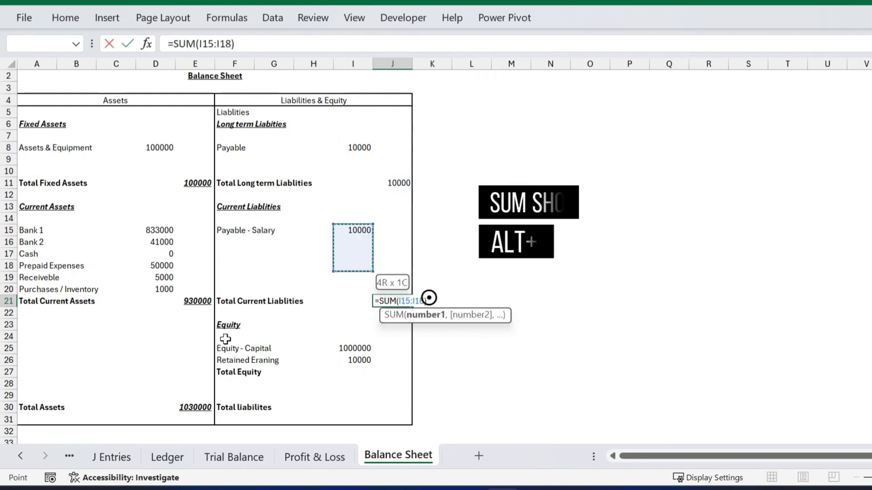
{"action": "key", "text": "Return"}
Total the equity in J27 by summing the Equity - Capital and Retained Eraning amounts in I25:I26.
{"action": "key", "text": "Down"}
{"action": "key", "text": "Down"}
{"action": "key", "text": "Down"}
{"action": "key", "text": "Down"}
{"action": "key", "text": "Down"}
{"action": "key", "text": "Down"}
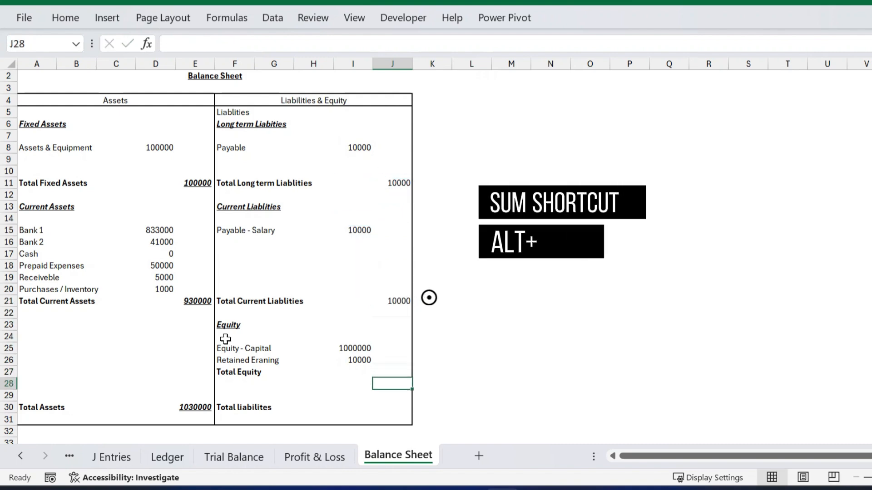
{"action": "key", "text": "Up"}
{"action": "key", "text": "alt+equal"}
{"action": "key", "text": "Down"}
{"action": "key", "text": "Down"}
{"action": "key", "text": "Down"}
{"action": "key", "text": "Down"}
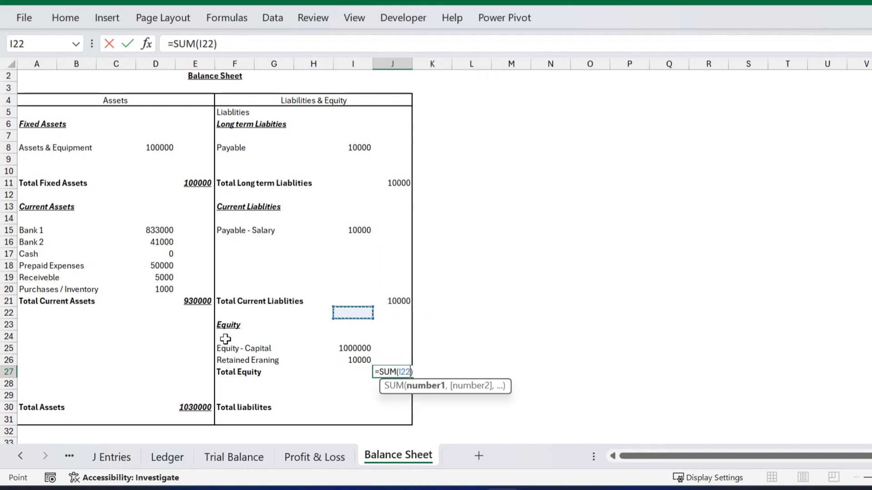
{"action": "key", "text": "shift+Down"}
{"action": "key", "text": "Return"}
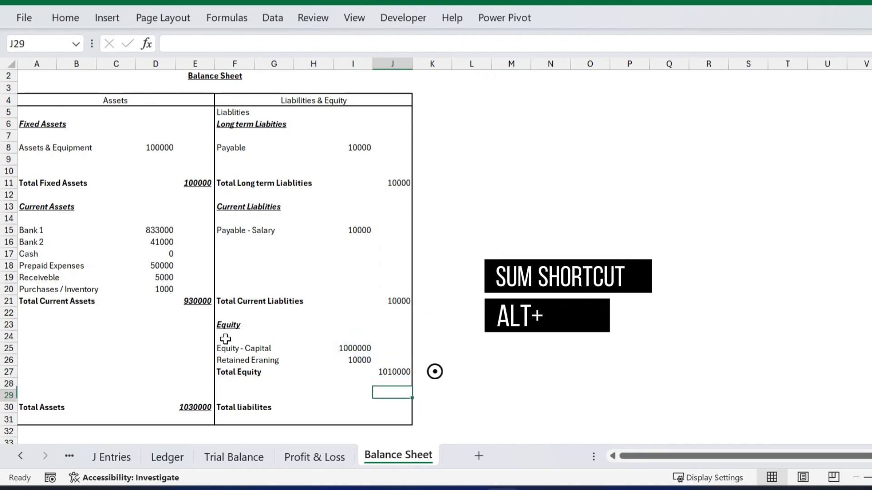
Calculate Total liabilites in J30 by adding the equity, current and long-term liability totals with the formula =J27+J21+J11.
{"action": "key", "text": "Down"}
{"action": "key", "text": "Down"}
{"action": "type", "text": "="}
{"action": "key", "text": "Up"}
{"action": "key", "text": "Up"}
{"action": "key", "text": "Up"}
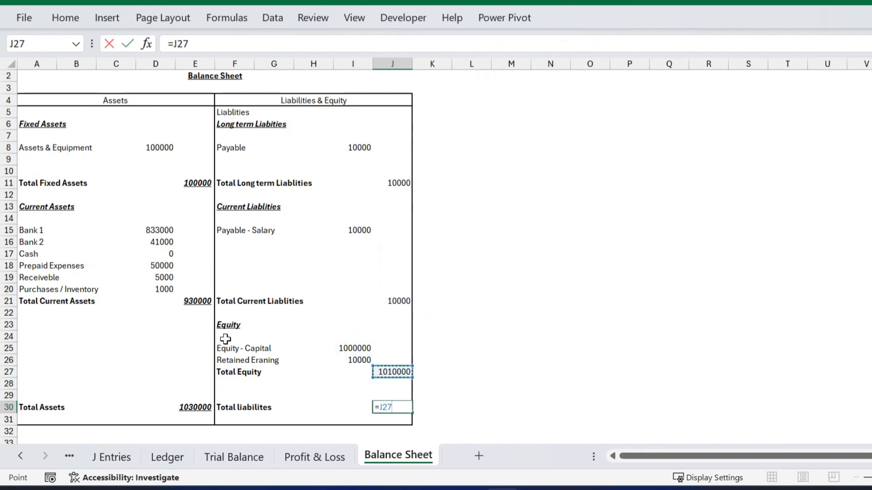
{"action": "type", "text": "+"}
{"action": "key", "text": "Up"}
{"action": "key", "text": "Up"}
{"action": "key", "text": "Up"}
{"action": "key", "text": "Up"}
{"action": "key", "text": "Up"}
{"action": "key", "text": "Up"}
{"action": "key", "text": "Up"}
{"action": "key", "text": "Up"}
{"action": "key", "text": "Up"}
{"action": "type", "text": "+"}
{"action": "key", "text": "Up"}
{"action": "key", "text": "Up"}
{"action": "key", "text": "Up"}
{"action": "key", "text": "Up"}
{"action": "key", "text": "Up"}
{"action": "key", "text": "Up"}
{"action": "key", "text": "Up"}
{"action": "key", "text": "Up"}
{"action": "key", "text": "Up"}
{"action": "key", "text": "Up"}
{"action": "key", "text": "Up"}
{"action": "key", "text": "Up"}
{"action": "key", "text": "Up"}
{"action": "key", "text": "Up"}
{"action": "key", "text": "Up"}
{"action": "key", "text": "Up"}
{"action": "key", "text": "Up"}
{"action": "key", "text": "Up"}
{"action": "key", "text": "Up"}
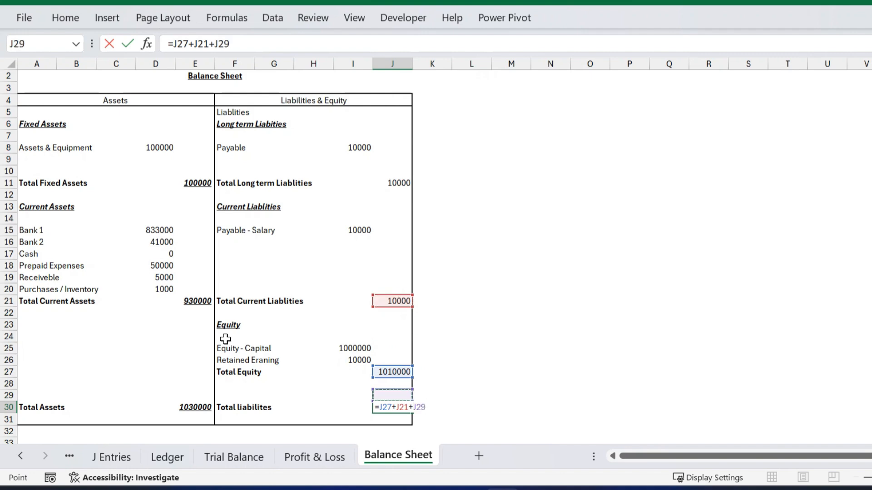
{"action": "key", "text": "ctrl+Return"}
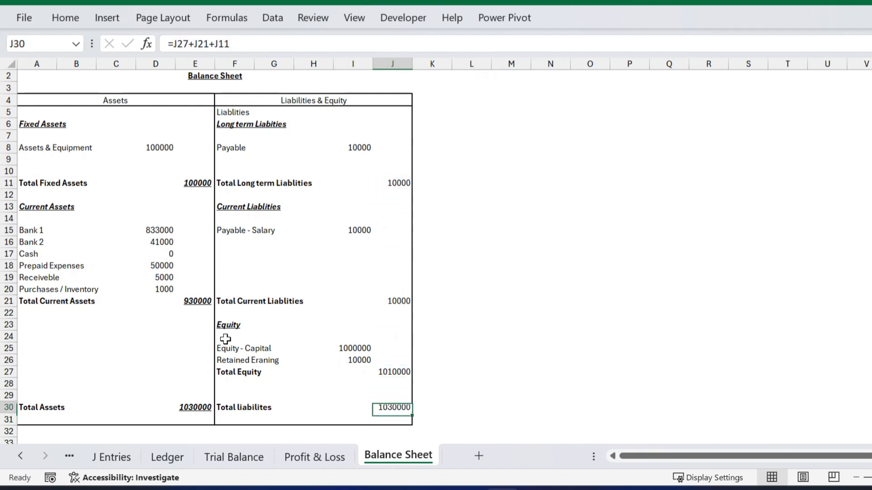
Format the Total Assets and Total liabilites row, A30:J30, in bold without italics.
{"action": "key", "text": "shift+Left"}
{"action": "key", "text": "shift+Left"}
{"action": "key", "text": "shift+Left"}
{"action": "key", "text": "shift+Left"}
{"action": "key", "text": "shift+Left"}
{"action": "key", "text": "shift+Left"}
{"action": "key", "text": "shift+Left"}
{"action": "key", "text": "shift+Left"}
{"action": "key", "text": "shift+Left"}
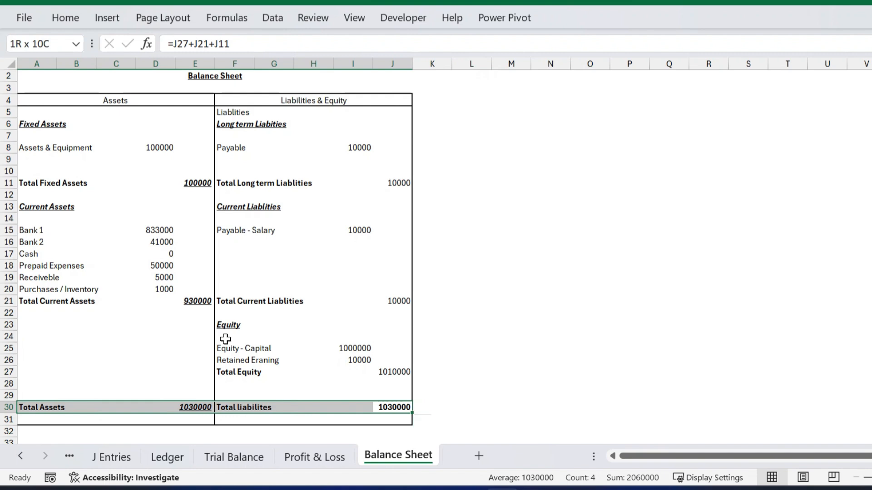
{"action": "key", "text": "ctrl+i"}
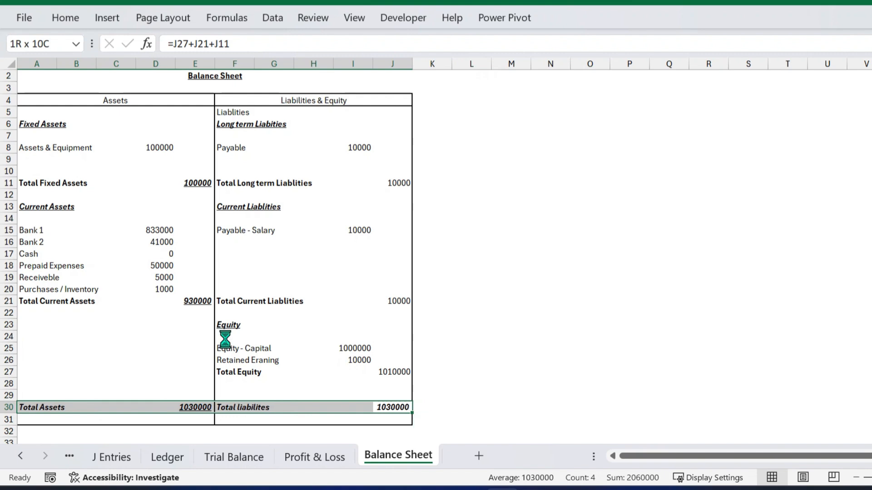
{"action": "key", "text": "ctrl+i"}
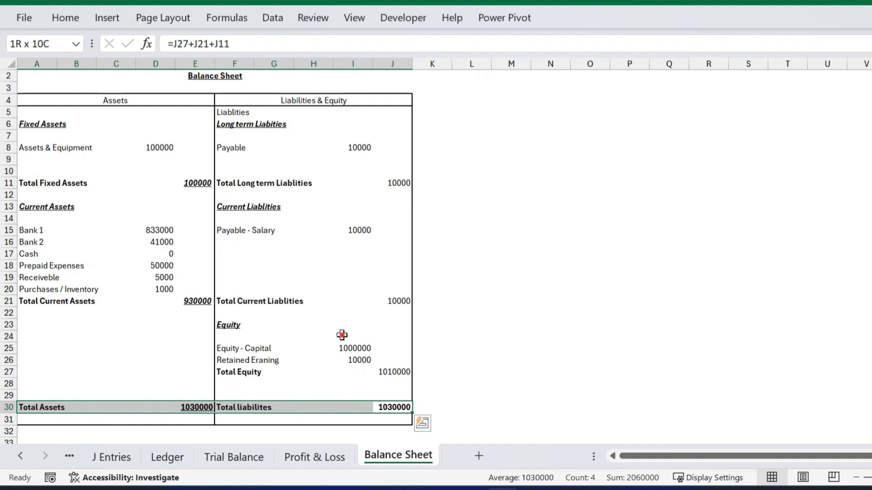
{"action": "left_click", "coordinate": [342, 335]}
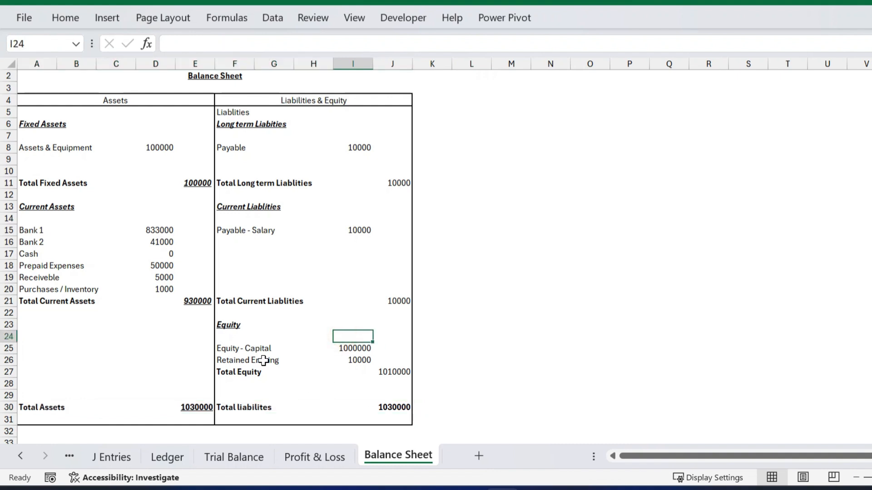
Remove the underline and bold formatting from the fixed and current asset totals in E11 and E21.
{"action": "left_click", "coordinate": [195, 187]}
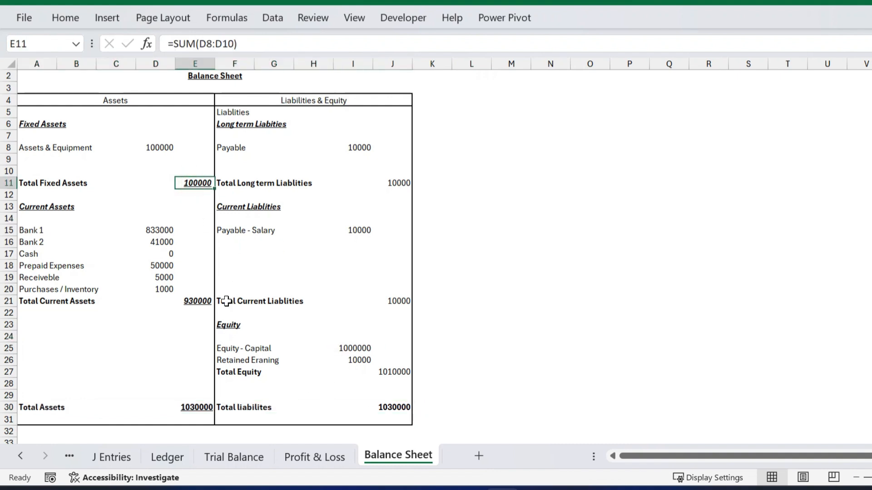
{"action": "key", "text": "shift+Down"}
{"action": "key", "text": "shift+Down"}
{"action": "key", "text": "shift+Down"}
{"action": "key", "text": "shift+Down"}
{"action": "key", "text": "shift+Down"}
{"action": "key", "text": "shift+Down"}
{"action": "key", "text": "shift+Down"}
{"action": "key", "text": "shift+Down"}
{"action": "key", "text": "shift+Down"}
{"action": "key", "text": "shift+Down"}
{"action": "key", "text": "shift+Down"}
{"action": "key", "text": "shift+Down"}
{"action": "key", "text": "shift+Down"}
{"action": "key", "text": "shift+Down"}
{"action": "key", "text": "shift+Down"}
{"action": "key", "text": "shift+Down"}
{"action": "key", "text": "shift+Up"}
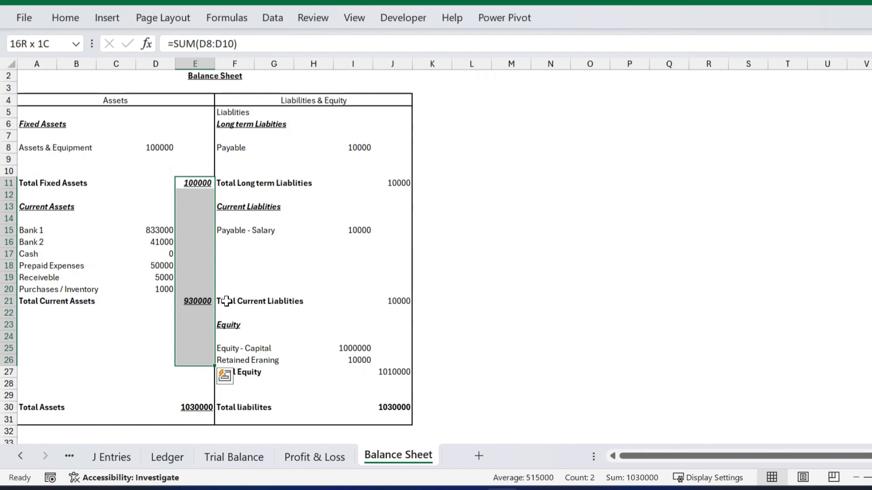
{"action": "key", "text": "ctrl+u"}
{"action": "key", "text": "shift+Up"}
{"action": "key", "text": "shift+Up"}
{"action": "key", "text": "shift+Up"}
{"action": "key", "text": "shift+Up"}
{"action": "key", "text": "shift+Up"}
{"action": "key", "text": "shift+Up"}
{"action": "key", "text": "shift+Up"}
{"action": "key", "text": "shift+Up"}
{"action": "key", "text": "shift+Up"}
{"action": "key", "text": "shift+Up"}
{"action": "key", "text": "shift+Up"}
{"action": "key", "text": "shift+Up"}
{"action": "key", "text": "shift+Up"}
{"action": "key", "text": "shift+Up"}
{"action": "key", "text": "shift+Up"}
{"action": "key", "text": "shift+Down"}
{"action": "key", "text": "shift+Down"}
{"action": "key", "text": "shift+Down"}
{"action": "key", "text": "shift+Down"}
{"action": "key", "text": "shift+Down"}
{"action": "key", "text": "shift+Down"}
{"action": "key", "text": "shift+Down"}
{"action": "key", "text": "shift+Down"}
{"action": "key", "text": "shift+Down"}
{"action": "key", "text": "shift+Down"}
{"action": "key", "text": "shift+Down"}
{"action": "key", "text": "shift+Down"}
{"action": "key", "text": "shift+Down"}
{"action": "key", "text": "shift+Down"}
{"action": "key", "text": "shift+Down"}
{"action": "key", "text": "shift+Down"}
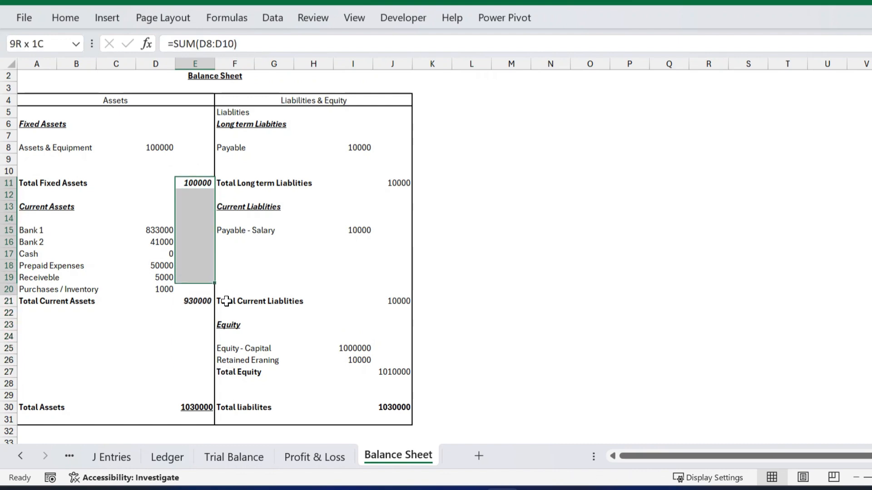
{"action": "key", "text": "shift+Up"}
{"action": "key", "text": "Down"}
{"action": "key", "text": "Down"}
{"action": "key", "text": "Down"}
{"action": "key", "text": "Down"}
{"action": "key", "text": "Down"}
{"action": "key", "text": "Down"}
{"action": "key", "text": "Down"}
{"action": "key", "text": "Down"}
{"action": "key", "text": "Down"}
{"action": "key", "text": "Down"}
{"action": "key", "text": "Down"}
{"action": "key", "text": "Down"}
{"action": "key", "text": "Down"}
{"action": "key", "text": "Down"}
{"action": "key", "text": "Down"}
{"action": "key", "text": "Down"}
{"action": "key", "text": "Down"}
{"action": "key", "text": "Down"}
{"action": "key", "text": "Down"}
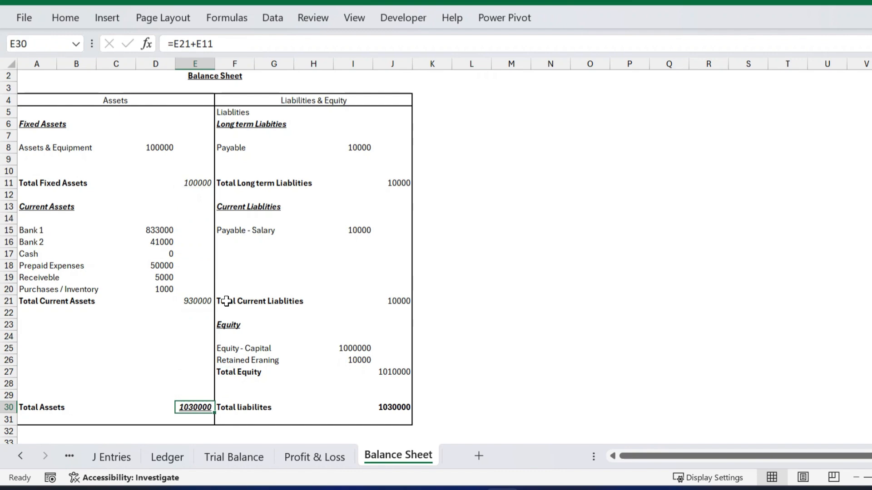
Add a top border to the Total Fixed Assets amount in E11.
{"action": "key", "text": "Up"}
{"action": "key", "text": "Up"}
{"action": "key", "text": "Up"}
{"action": "key", "text": "Up"}
{"action": "key", "text": "Up"}
{"action": "key", "text": "Up"}
{"action": "key", "text": "Up"}
{"action": "key", "text": "Up"}
{"action": "key", "text": "Up"}
{"action": "key", "text": "Up"}
{"action": "key", "text": "Up"}
{"action": "key", "text": "Up"}
{"action": "key", "text": "Up"}
{"action": "key", "text": "Up"}
{"action": "key", "text": "Up"}
{"action": "key", "text": "Up"}
{"action": "key", "text": "Up"}
{"action": "key", "text": "Up"}
{"action": "key", "text": "Up"}
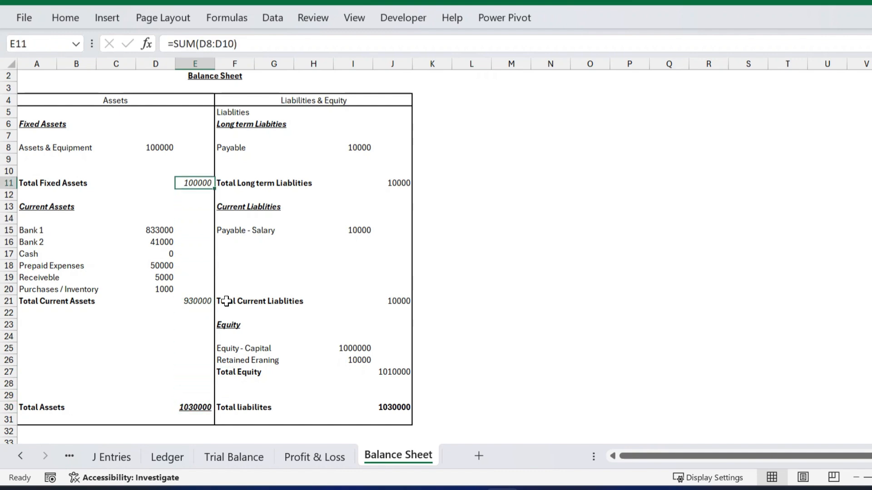
{"action": "left_click", "coordinate": [66, 17]}
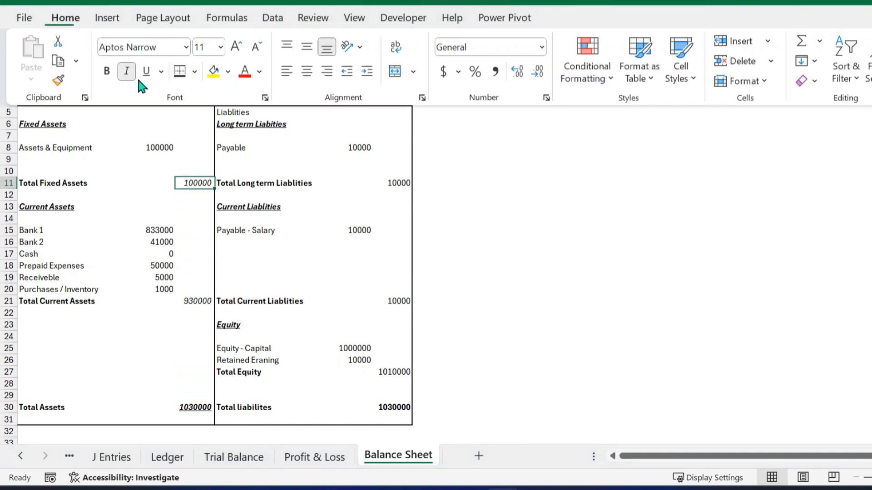
{"action": "left_click", "coordinate": [194, 72]}
{"action": "left_click", "coordinate": [163, 227]}
{"action": "left_click", "coordinate": [188, 187]}
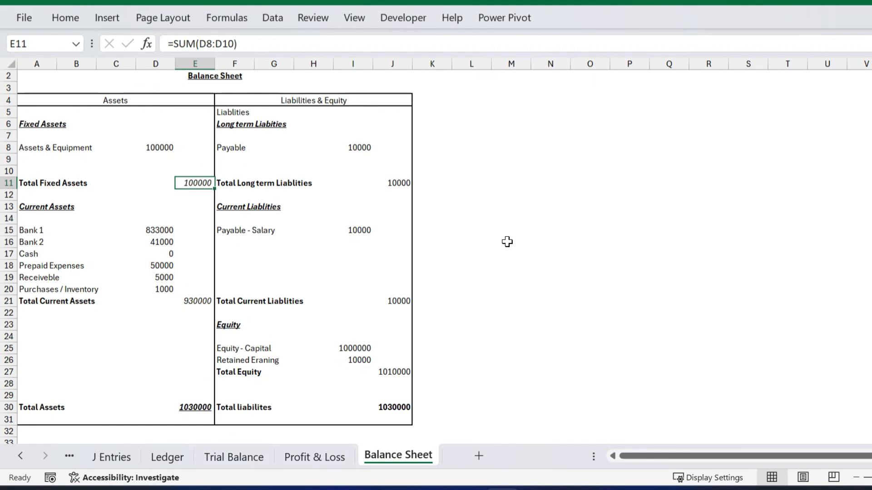
Copy the formatting of E11 to the other subtotals in E21, J11, J21 and J27 with Format Painter.
{"action": "left_click", "coordinate": [66, 18]}
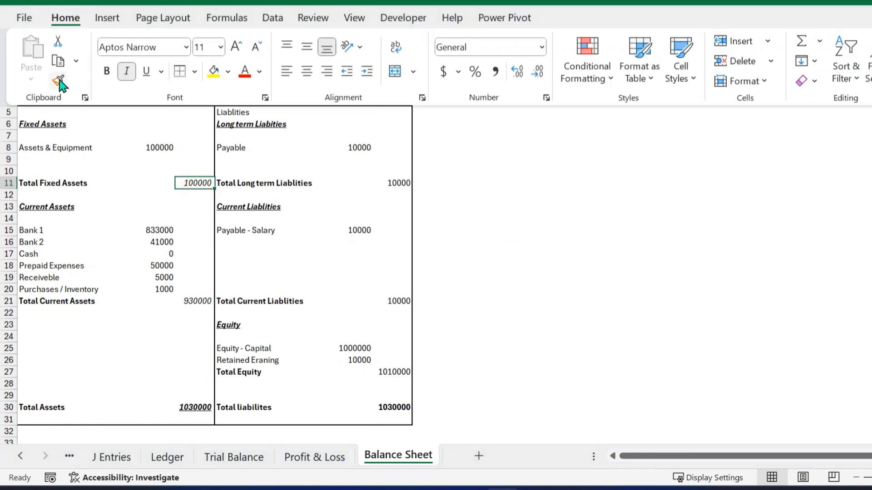
{"action": "double_click", "coordinate": [59, 83]}
{"action": "left_click", "coordinate": [193, 302]}
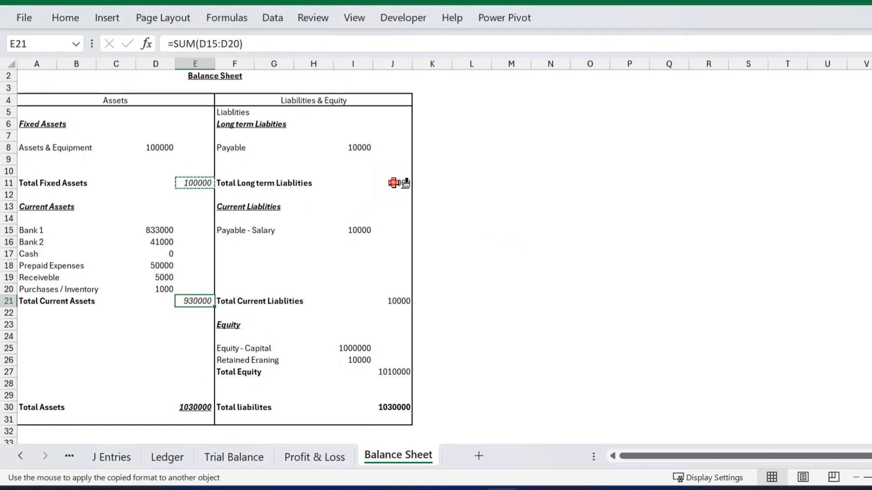
{"action": "left_click", "coordinate": [394, 183]}
{"action": "left_click", "coordinate": [394, 302]}
{"action": "left_click", "coordinate": [394, 372]}
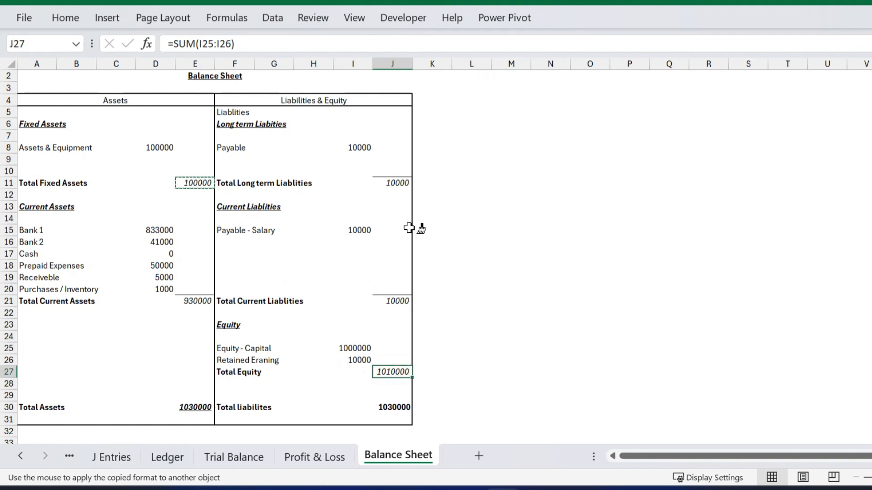
{"action": "key", "text": "Escape"}
Remove the italics and underline from the Total Assets amount in E30 and add a top and bottom border.
{"action": "left_click", "coordinate": [195, 408]}
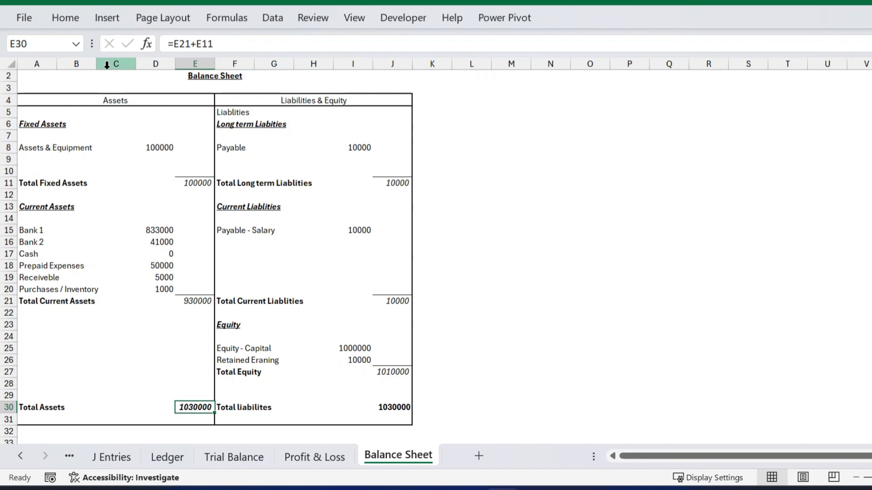
{"action": "key", "text": "ctrl+i"}
{"action": "left_click", "coordinate": [77, 18]}
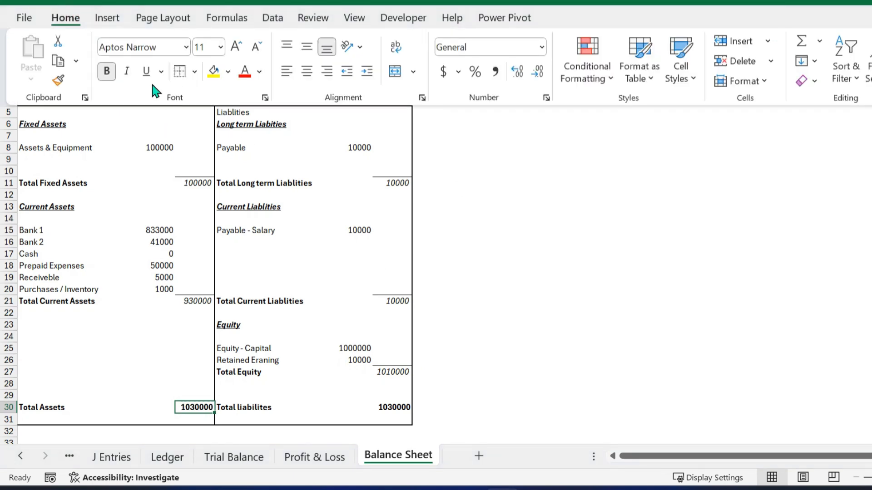
{"action": "left_click", "coordinate": [195, 72]}
{"action": "left_click", "coordinate": [214, 364]}
Copy the formatting of E30 to the Total liabilites amount in J30 with Format Painter.
{"action": "left_click", "coordinate": [58, 81]}
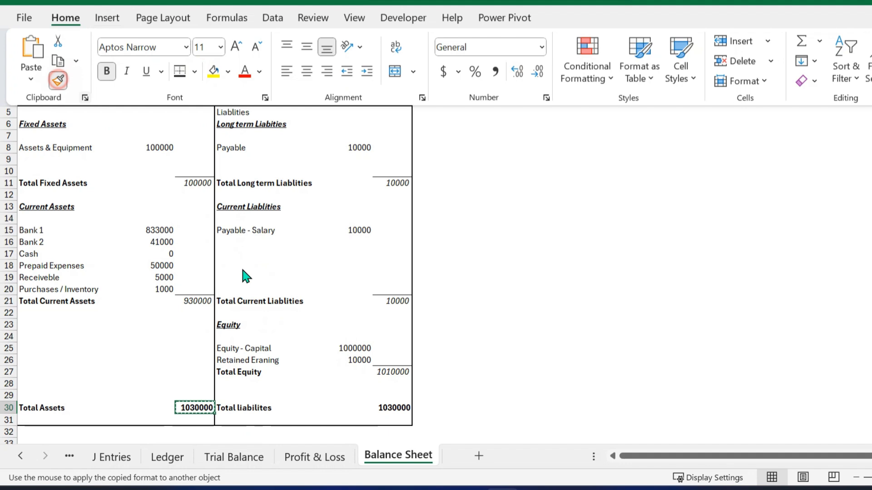
{"action": "left_click", "coordinate": [393, 411]}
{"action": "left_click", "coordinate": [386, 410]}
{"action": "left_click", "coordinate": [501, 407]}
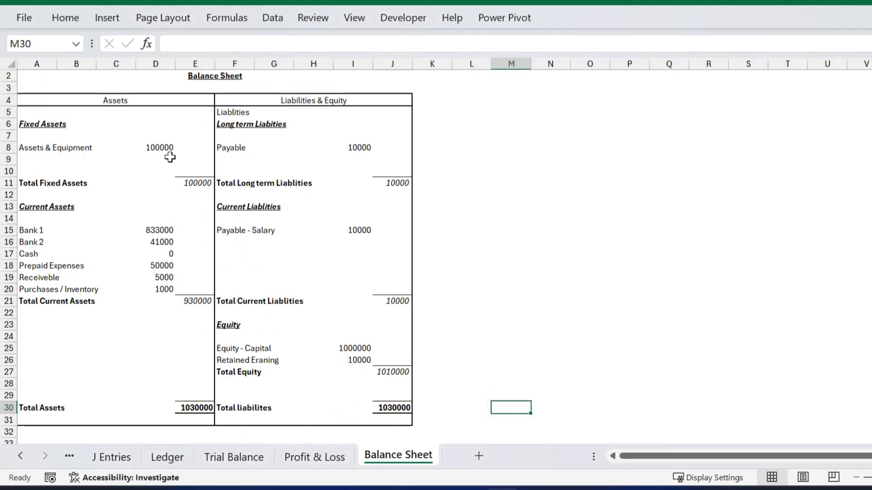
Format the asset amounts in D8:E30 with comma style and no decimal places.
{"action": "left_click_drag", "start_coordinate": [156, 148], "coordinate": [195, 409]}
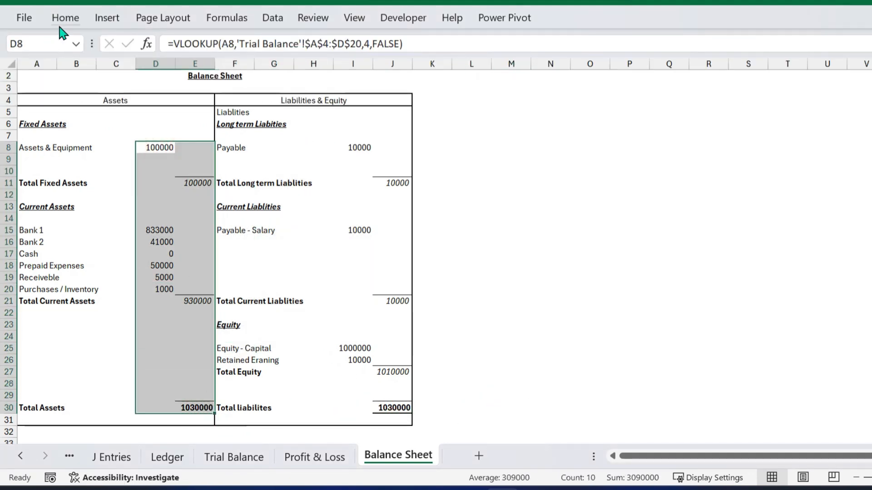
{"action": "left_click", "coordinate": [66, 18]}
{"action": "left_click", "coordinate": [495, 71]}
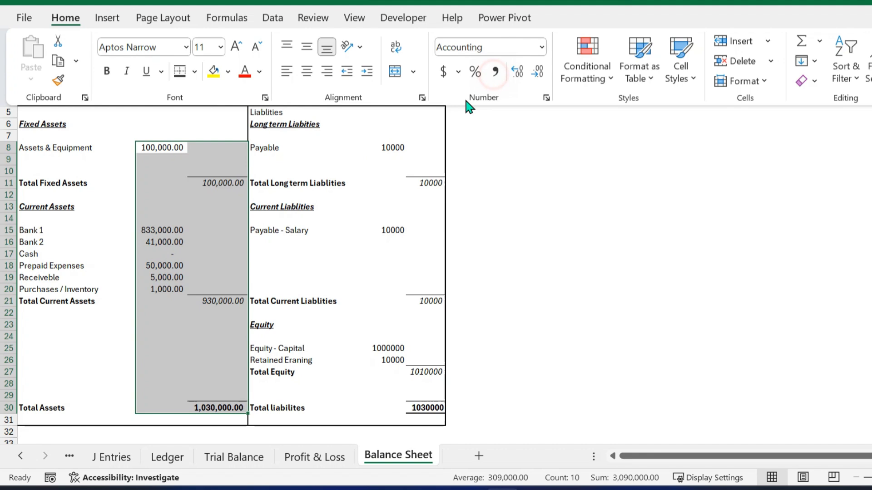
{"action": "left_click", "coordinate": [534, 72]}
{"action": "left_click", "coordinate": [534, 72]}
{"action": "left_click", "coordinate": [481, 201]}
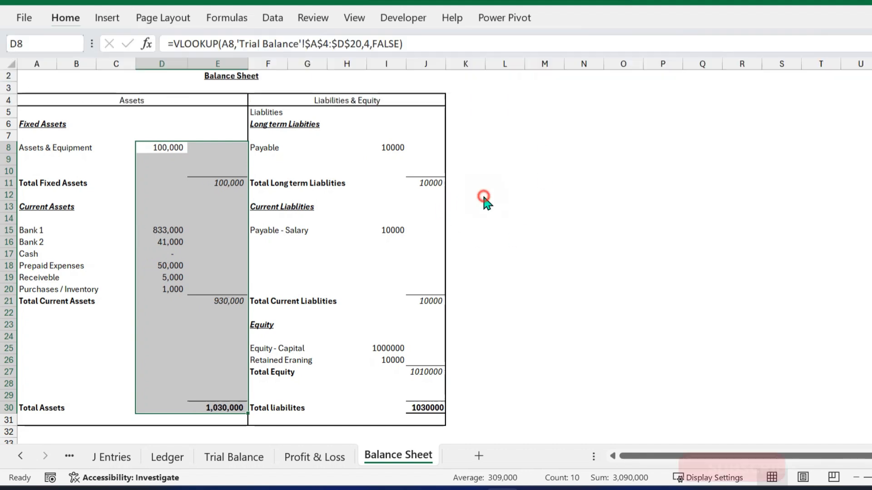
Format the liabilities and equity amounts in I8:J30 with comma style and no decimal places.
{"action": "left_click_drag", "start_coordinate": [390, 147], "coordinate": [423, 410]}
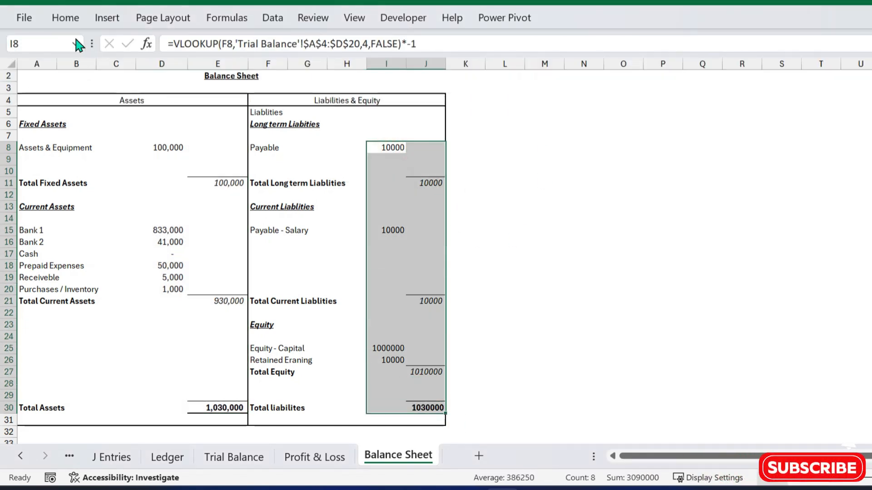
{"action": "left_click", "coordinate": [65, 18]}
{"action": "left_click", "coordinate": [495, 71]}
{"action": "left_click", "coordinate": [537, 71]}
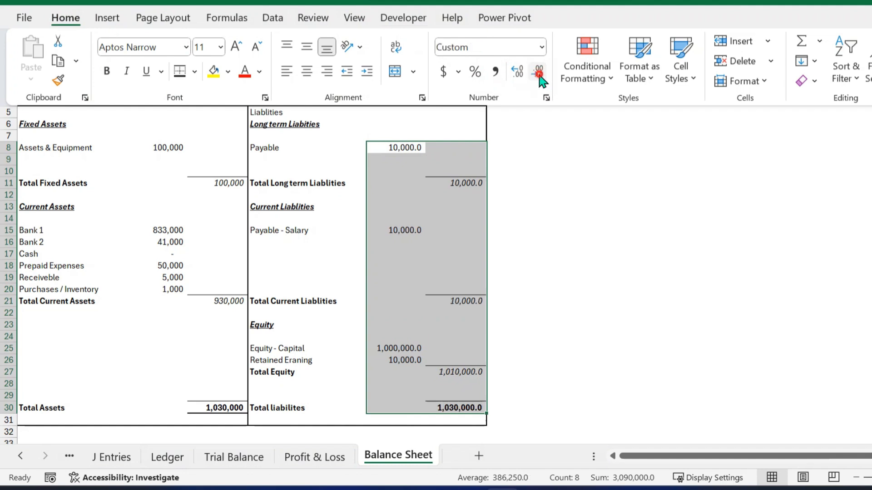
{"action": "left_click", "coordinate": [537, 71]}
{"action": "left_click", "coordinate": [526, 310]}
Review the amounts on both sides of the balance sheet and compare the totals in J30 and E30.
{"action": "left_click", "coordinate": [347, 230]}
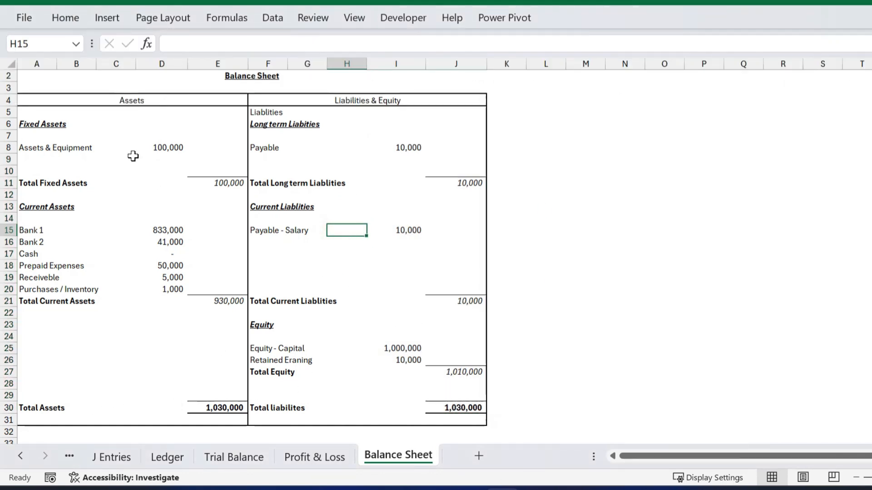
{"action": "left_click_drag", "start_coordinate": [111, 143], "coordinate": [182, 305]}
{"action": "left_click_drag", "start_coordinate": [307, 147], "coordinate": [414, 350]}
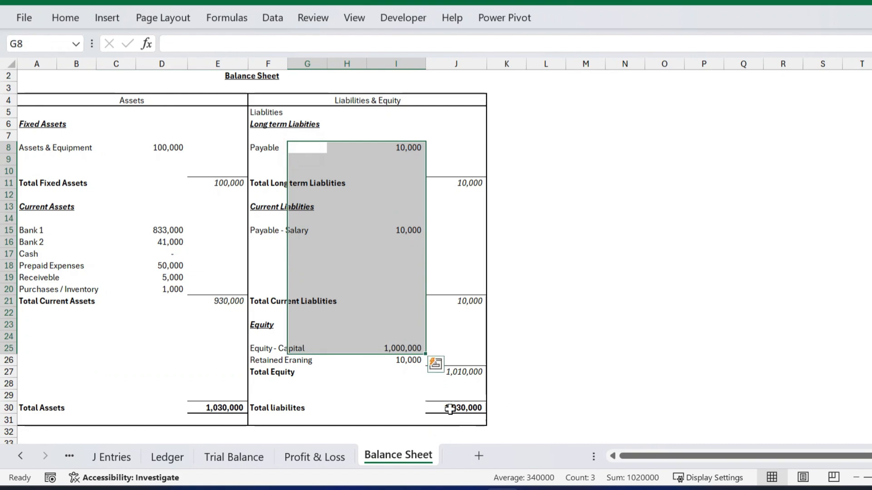
{"action": "left_click", "coordinate": [449, 409]}
{"action": "left_click", "coordinate": [226, 409]}
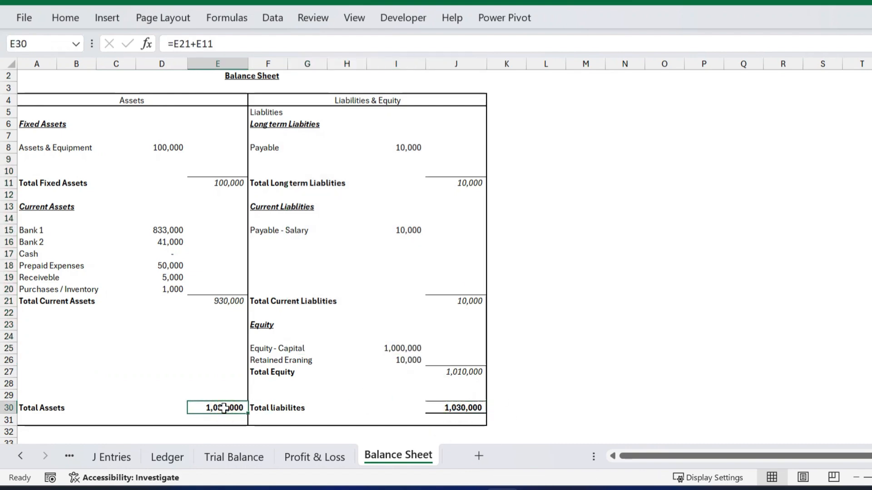